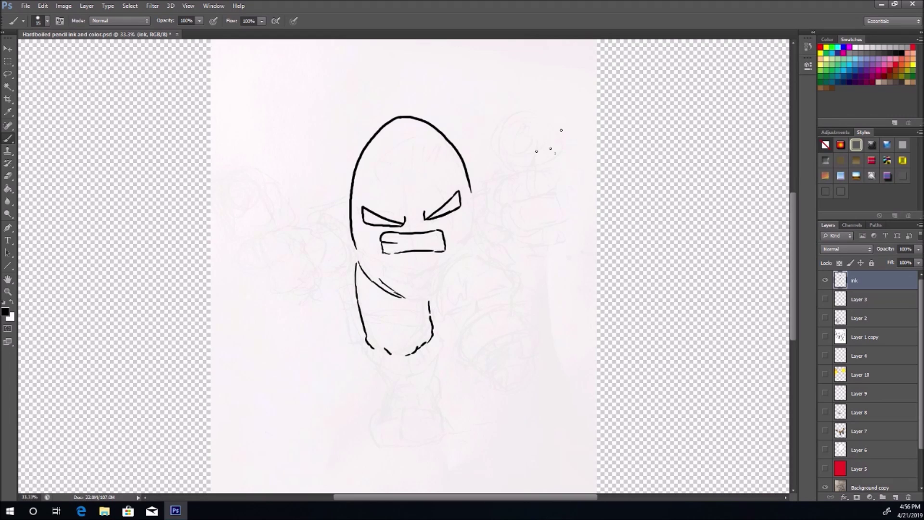
# - Ink the outlines of both clenched fists, including fingers and thumbs, on either side of the egg-shaped head
pyautogui.moveTo(554, 186)
pyautogui.mouseDown()
pyautogui.moveTo(511, 180)
pyautogui.moveTo(509, 194)
pyautogui.moveTo(505, 184)
pyautogui.mouseUp()
pyautogui.moveTo(504, 188)
pyautogui.mouseDown()
pyautogui.moveTo(510, 203)
pyautogui.moveTo(553, 193)
pyautogui.moveTo(547, 226)
pyautogui.moveTo(511, 230)
pyautogui.moveTo(562, 237)
pyautogui.moveTo(531, 248)
pyautogui.mouseUp()
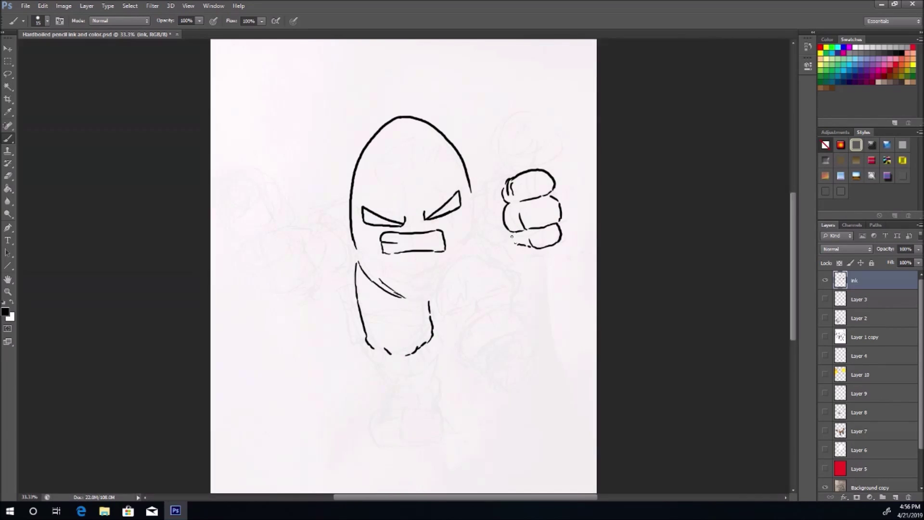
pyautogui.moveTo(272, 234)
pyautogui.mouseDown()
pyautogui.moveTo(247, 257)
pyautogui.moveTo(274, 266)
pyautogui.moveTo(293, 257)
pyautogui.moveTo(281, 291)
pyautogui.moveTo(300, 275)
pyautogui.moveTo(294, 257)
pyautogui.moveTo(306, 282)
pyautogui.moveTo(289, 295)
pyautogui.moveTo(310, 288)
pyautogui.mouseUp()
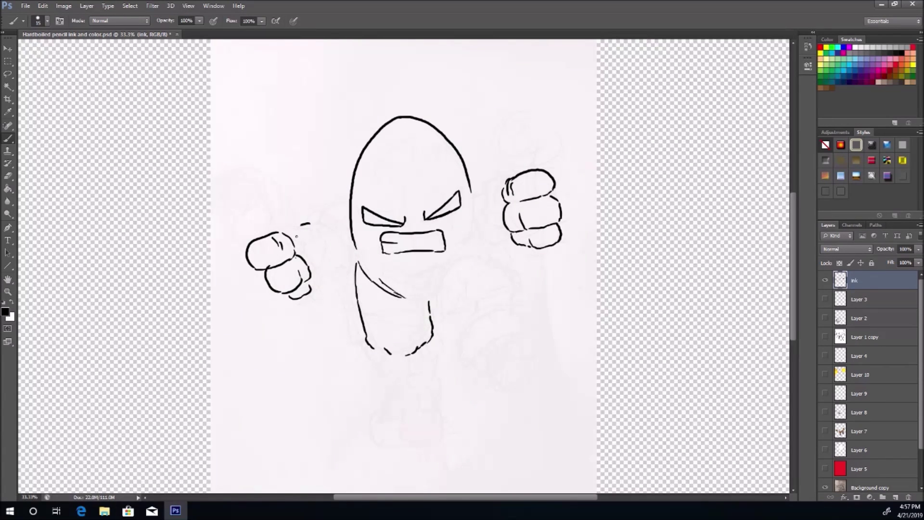
pyautogui.moveTo(301, 225)
pyautogui.mouseDown()
pyautogui.moveTo(309, 257)
pyautogui.moveTo(311, 222)
pyautogui.moveTo(327, 261)
pyautogui.mouseUp()
pyautogui.moveTo(505, 180)
pyautogui.mouseDown()
pyautogui.moveTo(486, 195)
pyautogui.moveTo(489, 217)
pyautogui.moveTo(503, 222)
pyautogui.mouseUp()
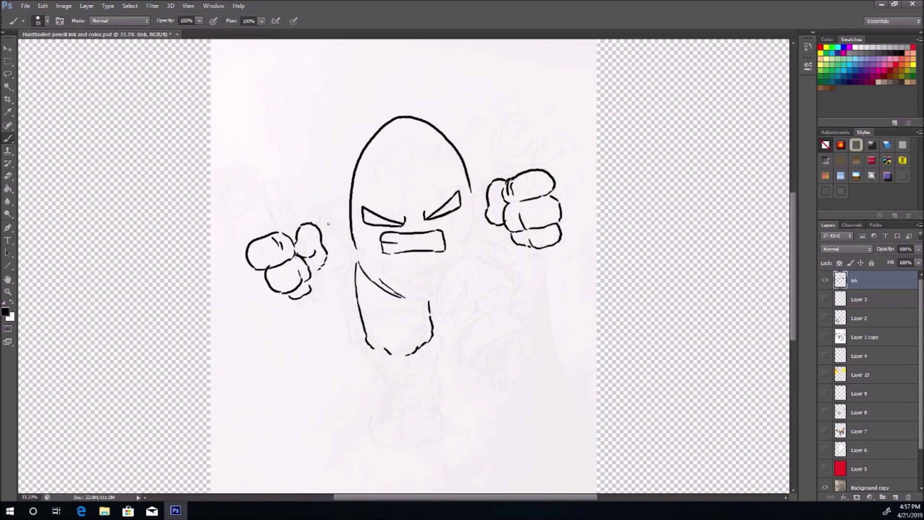
# - Ink the curved sleeve folds connecting the fist left of the head to the body
pyautogui.moveTo(328, 235)
pyautogui.mouseDown()
pyautogui.moveTo(331, 256)
pyautogui.moveTo(339, 251)
pyautogui.mouseUp()
pyautogui.moveTo(343, 229); pyautogui.dragTo(353, 241)
pyautogui.moveTo(313, 290)
pyautogui.mouseDown()
pyautogui.moveTo(325, 267)
pyautogui.moveTo(350, 270)
pyautogui.mouseUp()
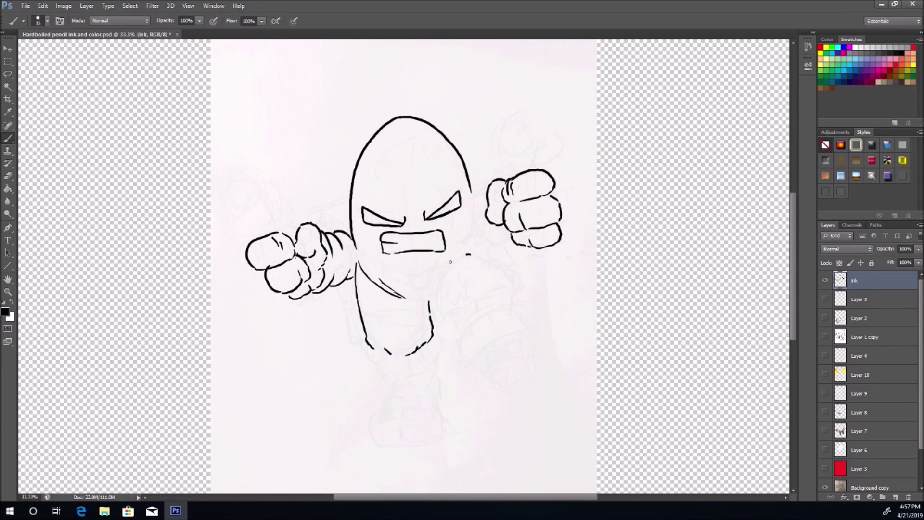
# - Ink the outline of the raised knee and the puffy trouser cuff around the standing leg
pyautogui.moveTo(468, 254)
pyautogui.mouseDown()
pyautogui.moveTo(432, 310)
pyautogui.moveTo(444, 318)
pyautogui.mouseUp()
pyautogui.moveTo(469, 253); pyautogui.dragTo(520, 283)
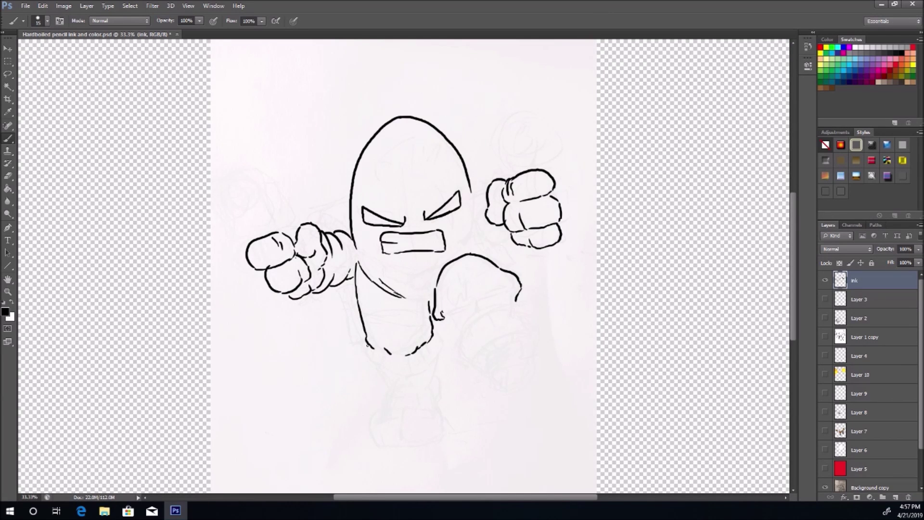
pyautogui.moveTo(369, 344)
pyautogui.mouseDown()
pyautogui.moveTo(395, 375)
pyautogui.moveTo(430, 370)
pyautogui.mouseUp()
pyautogui.moveTo(442, 346); pyautogui.dragTo(426, 373)
# - Ink the egg's lower edge with a buckled strap beneath it, and the forearm behind the fist on the right
pyautogui.moveTo(356, 250); pyautogui.dragTo(418, 275)
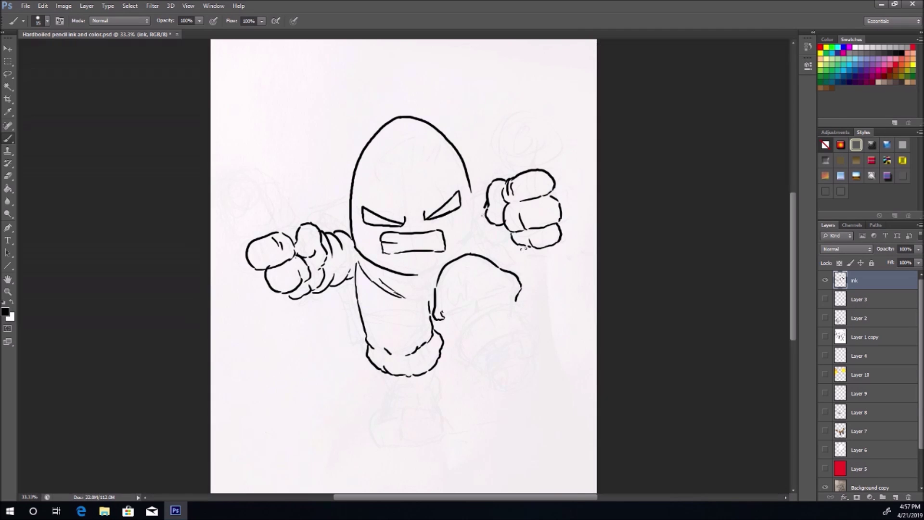
pyautogui.moveTo(487, 203)
pyautogui.mouseDown()
pyautogui.moveTo(488, 239)
pyautogui.moveTo(503, 239)
pyautogui.mouseUp()
pyautogui.moveTo(504, 248); pyautogui.dragTo(527, 249)
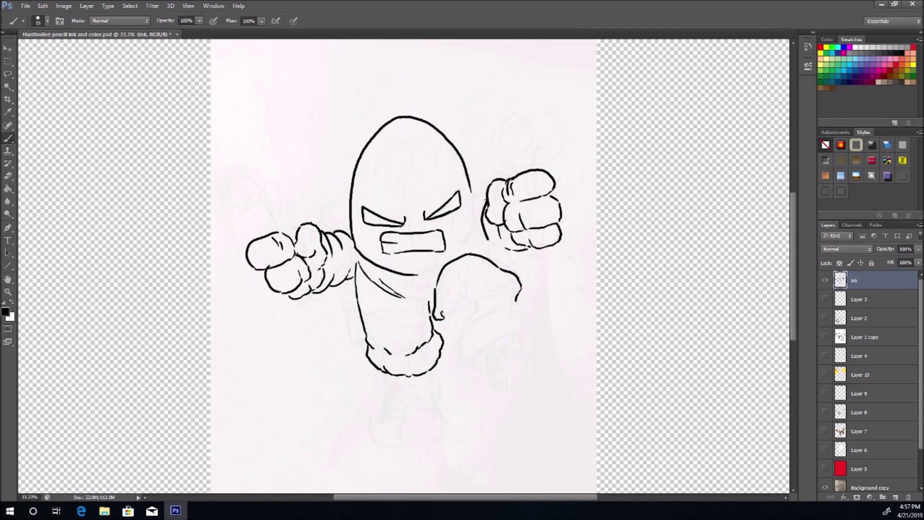
pyautogui.moveTo(485, 194)
pyautogui.mouseDown()
pyautogui.moveTo(466, 226)
pyautogui.moveTo(468, 246)
pyautogui.moveTo(416, 276)
pyautogui.moveTo(415, 287)
pyautogui.mouseUp()
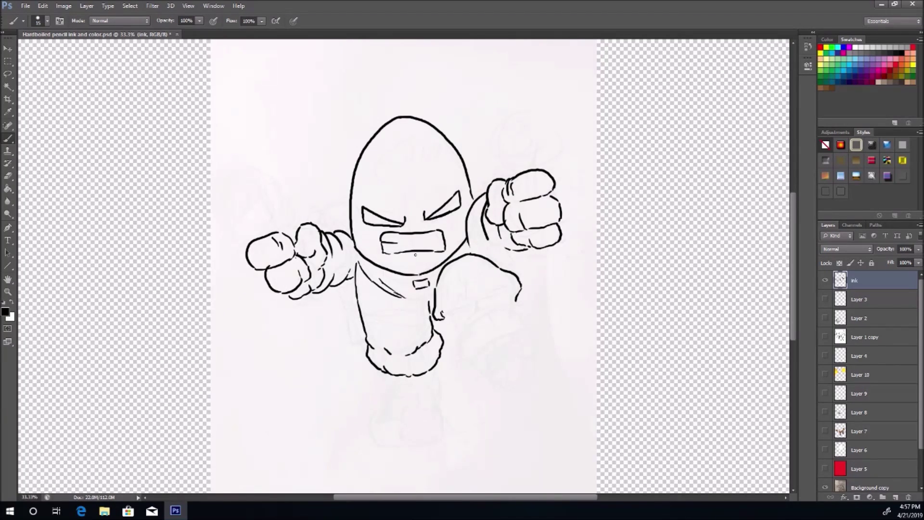
pyautogui.moveTo(355, 251); pyautogui.dragTo(408, 281)
pyautogui.moveTo(355, 257)
pyautogui.mouseDown()
pyautogui.moveTo(410, 288)
pyautogui.moveTo(402, 284)
pyautogui.moveTo(432, 287)
pyautogui.mouseUp()
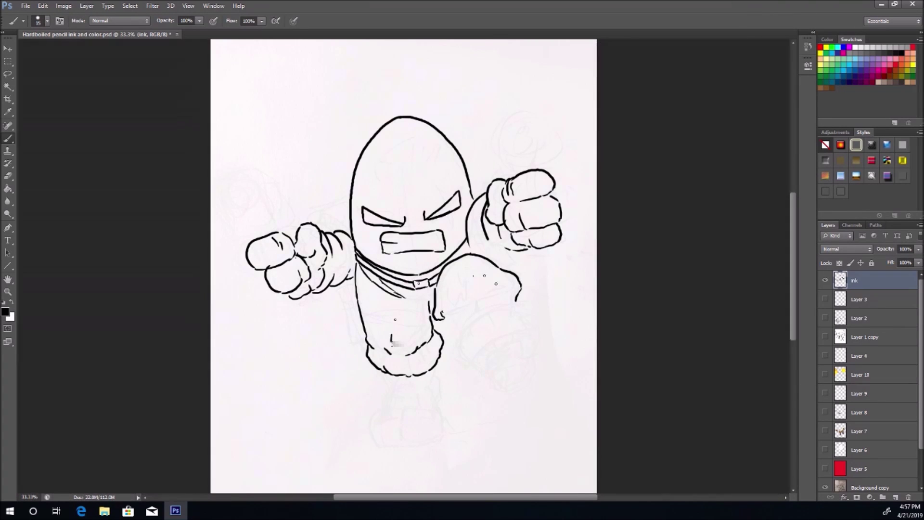
# - Add short crease marks to the trousers above the cuff and to the top of the raised knee
pyautogui.moveTo(391, 336); pyautogui.dragTo(391, 346)
pyautogui.moveTo(452, 274); pyautogui.dragTo(470, 267)
pyautogui.moveTo(469, 264); pyautogui.dragTo(475, 261)
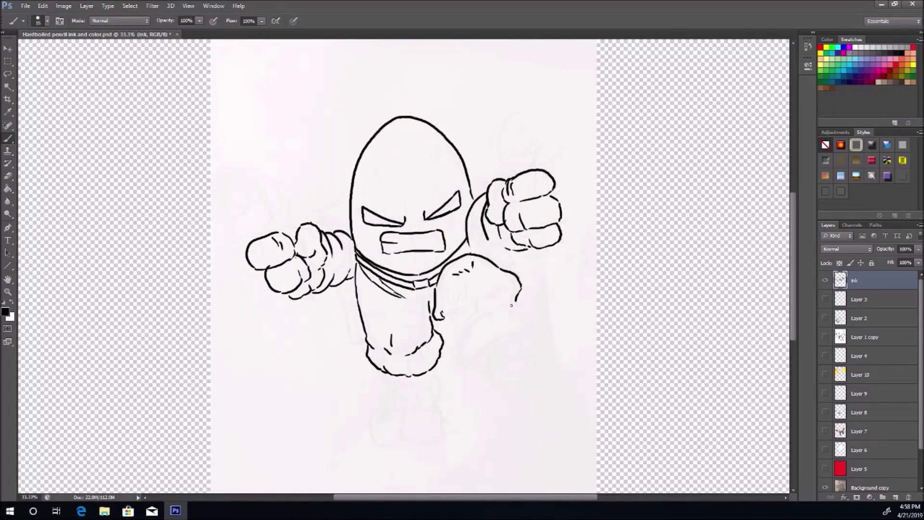
# - Ink the raised boot with its curved band and rounded sole, plus the trouser folds above it
pyautogui.moveTo(536, 330)
pyautogui.mouseDown()
pyautogui.moveTo(507, 305)
pyautogui.moveTo(475, 316)
pyautogui.moveTo(457, 336)
pyautogui.moveTo(468, 365)
pyautogui.mouseUp()
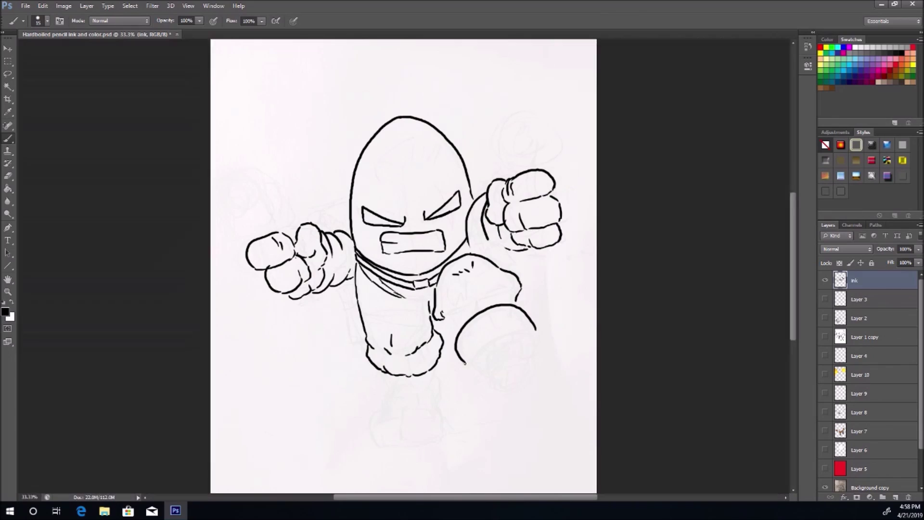
pyautogui.moveTo(534, 329)
pyautogui.mouseDown()
pyautogui.moveTo(505, 333)
pyautogui.moveTo(470, 367)
pyautogui.mouseUp()
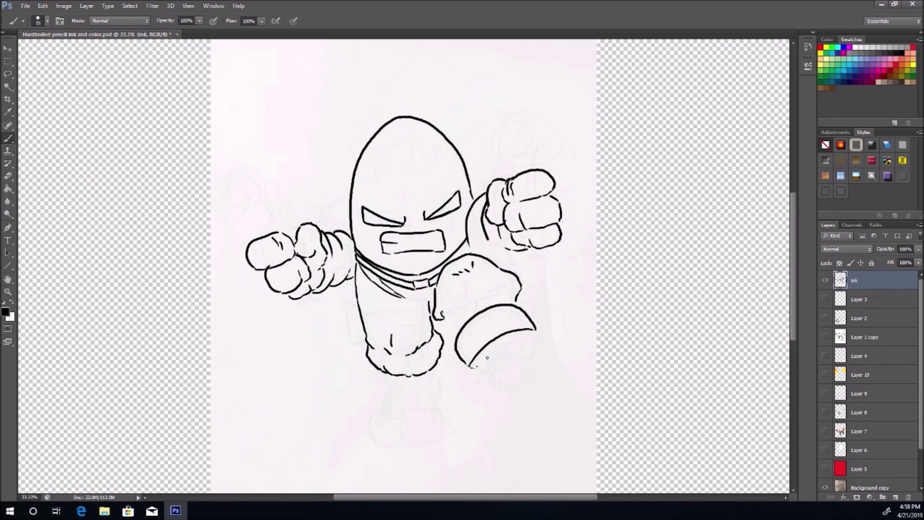
pyautogui.moveTo(535, 330)
pyautogui.mouseDown()
pyautogui.moveTo(538, 366)
pyautogui.moveTo(487, 380)
pyautogui.mouseUp()
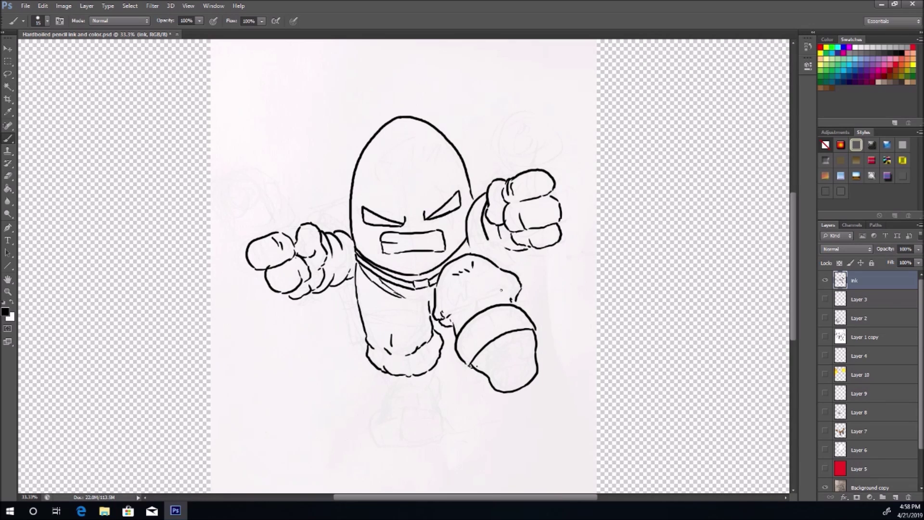
pyautogui.moveTo(501, 290); pyautogui.dragTo(453, 314)
# - Ink the standing leg with its boot and the narrow flap behind the torso, saving the document along the way
pyautogui.moveTo(436, 375); pyautogui.dragTo(441, 397)
pyautogui.moveTo(385, 373)
pyautogui.mouseDown()
pyautogui.moveTo(366, 420)
pyautogui.moveTo(373, 445)
pyautogui.moveTo(441, 438)
pyautogui.moveTo(428, 393)
pyautogui.moveTo(417, 413)
pyautogui.moveTo(381, 414)
pyautogui.moveTo(407, 404)
pyautogui.mouseUp()
pyautogui.hotkey('ctrl', 's')
pyautogui.moveTo(353, 284)
pyautogui.mouseDown()
pyautogui.moveTo(341, 302)
pyautogui.moveTo(366, 343)
pyautogui.mouseUp()
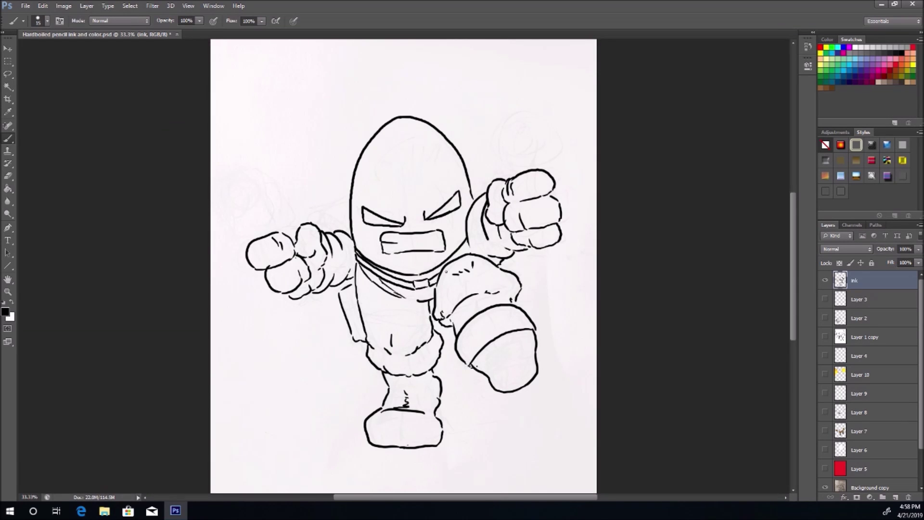
# - Hide the Background copy layer and reduce the brush size for finer lines on the ink layer
pyautogui.click(861, 450)
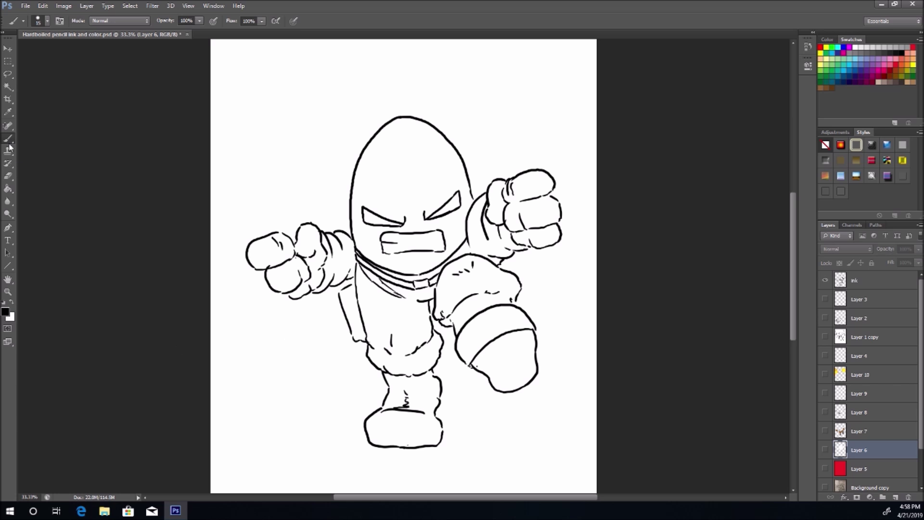
pyautogui.click(872, 283)
pyautogui.rightClick(445, 198)
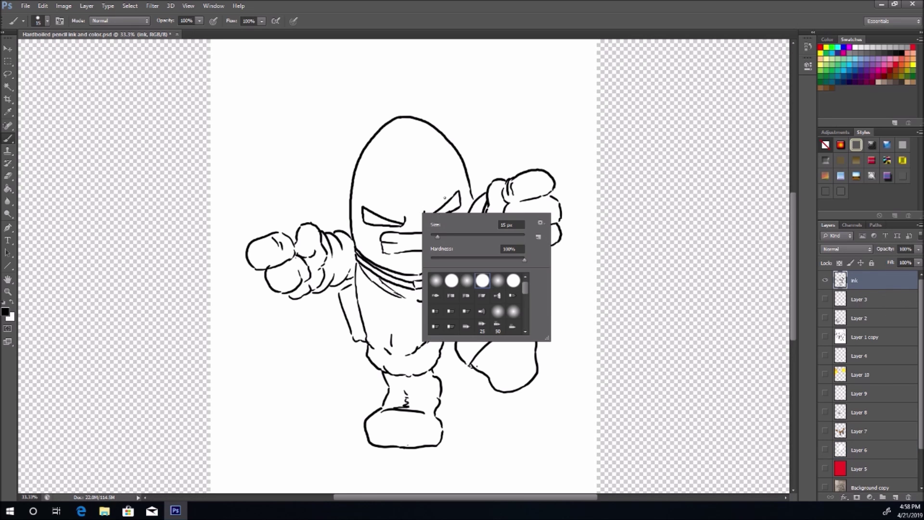
pyautogui.moveTo(436, 236); pyautogui.dragTo(434, 235)
pyautogui.press('Return')
pyautogui.hotkey('ctrl', '+')
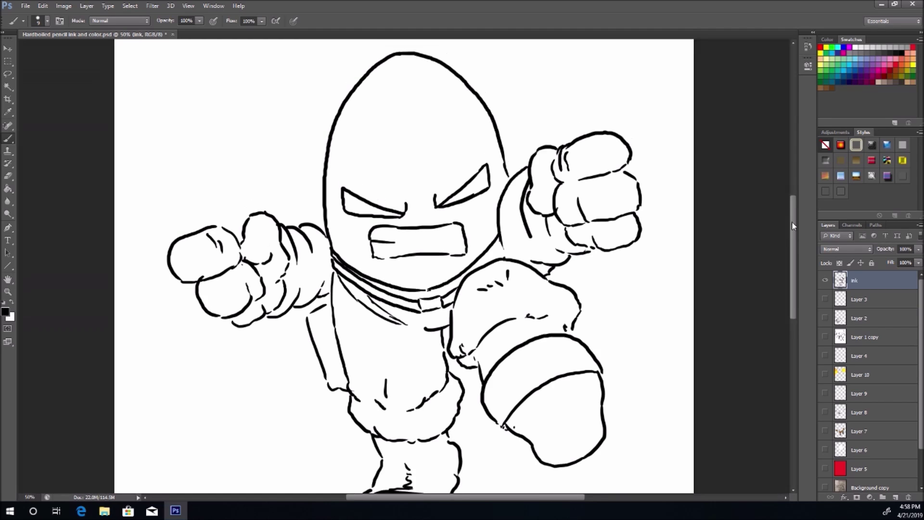
pyautogui.scroll(2, 792, 221)
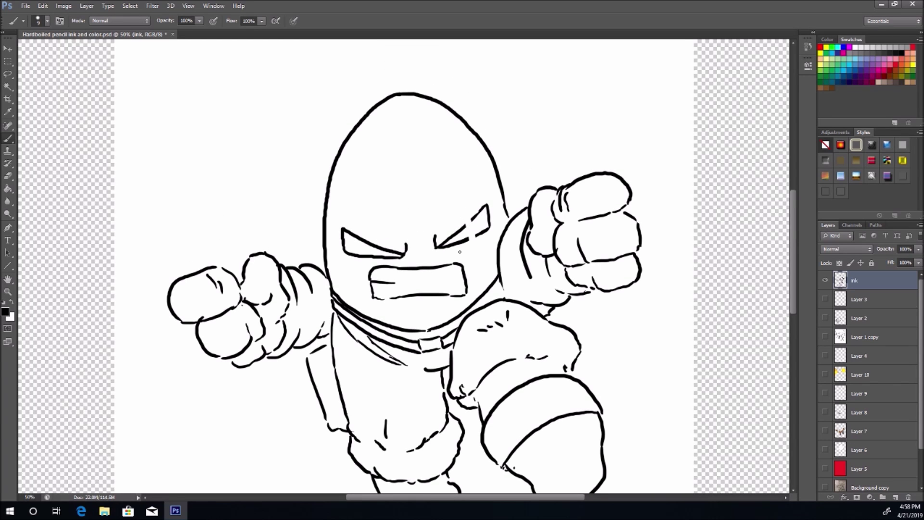
# - Ink a star-shaped scar across the eye on the right and add fine crease marks around the brows
pyautogui.moveTo(457, 200)
pyautogui.mouseDown()
pyautogui.moveTo(474, 254)
pyautogui.moveTo(411, 230)
pyautogui.moveTo(428, 237)
pyautogui.mouseUp()
pyautogui.rightClick(463, 233)
pyautogui.press('Return')
pyautogui.moveTo(487, 216); pyautogui.dragTo(475, 233)
# - Adjust the fine brush size, then ink tooth lines in the mouth corners and a short crease below the mouth
pyautogui.rightClick(380, 275)
pyautogui.click(391, 296)
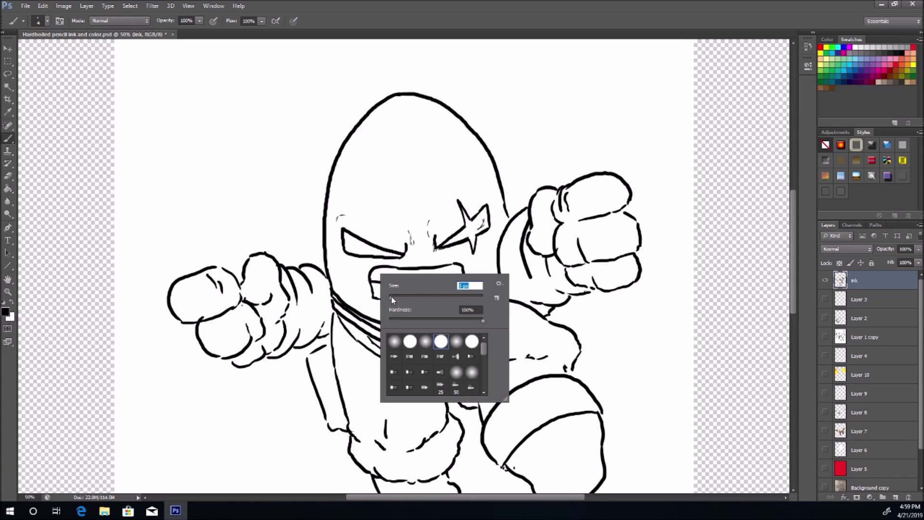
pyautogui.click(369, 274)
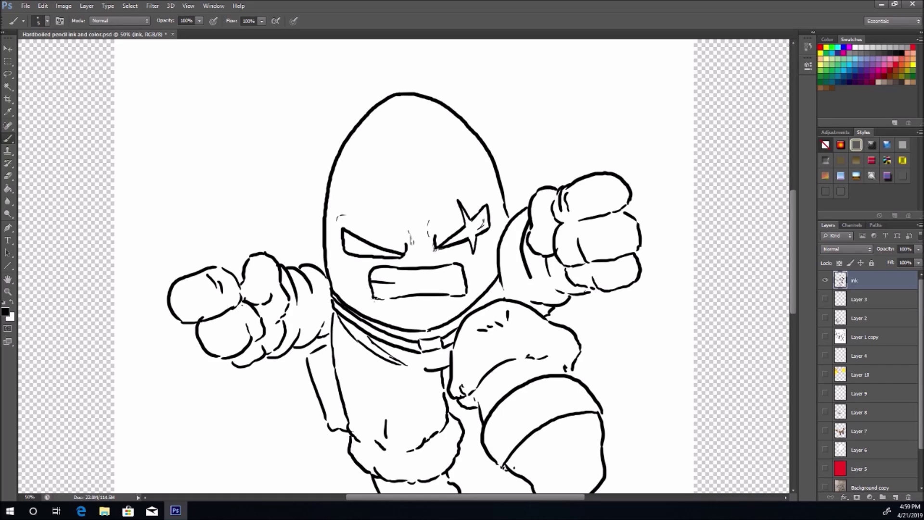
pyautogui.moveTo(407, 304); pyautogui.dragTo(437, 307)
pyautogui.moveTo(380, 270)
pyautogui.mouseDown()
pyautogui.moveTo(388, 282)
pyautogui.moveTo(378, 291)
pyautogui.mouseUp()
pyautogui.moveTo(454, 267); pyautogui.dragTo(460, 281)
# - Hatch a curved shadow on the egg's upper right and ink thin highlight contours on its upper left
pyautogui.moveTo(432, 115)
pyautogui.mouseDown()
pyautogui.moveTo(459, 137)
pyautogui.moveTo(465, 157)
pyautogui.mouseUp()
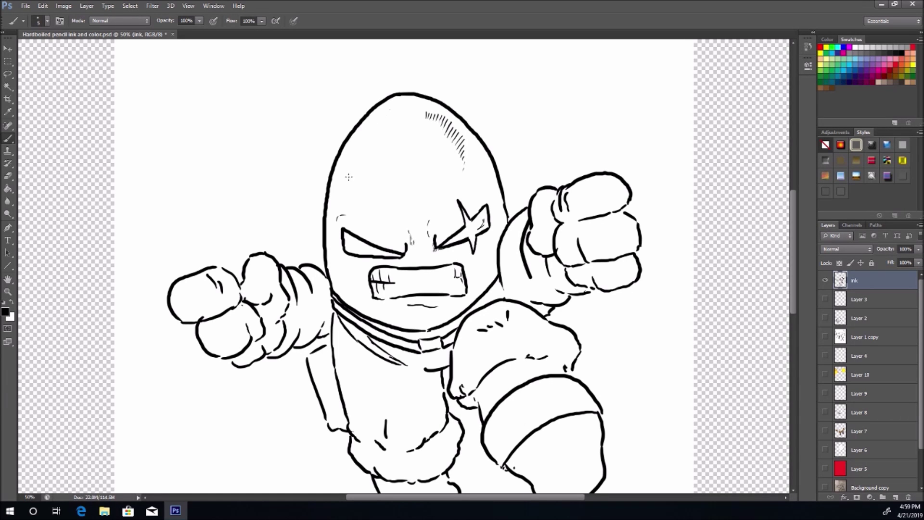
pyautogui.moveTo(390, 110); pyautogui.dragTo(349, 175)
pyautogui.moveTo(378, 148); pyautogui.dragTo(355, 174)
pyautogui.moveTo(385, 139); pyautogui.dragTo(386, 143)
# - Add fine contour and hatching lines to the thumb and upper fingers of the fist left of the head
pyautogui.moveTo(252, 273)
pyautogui.mouseDown()
pyautogui.moveTo(246, 278)
pyautogui.moveTo(274, 281)
pyautogui.mouseUp()
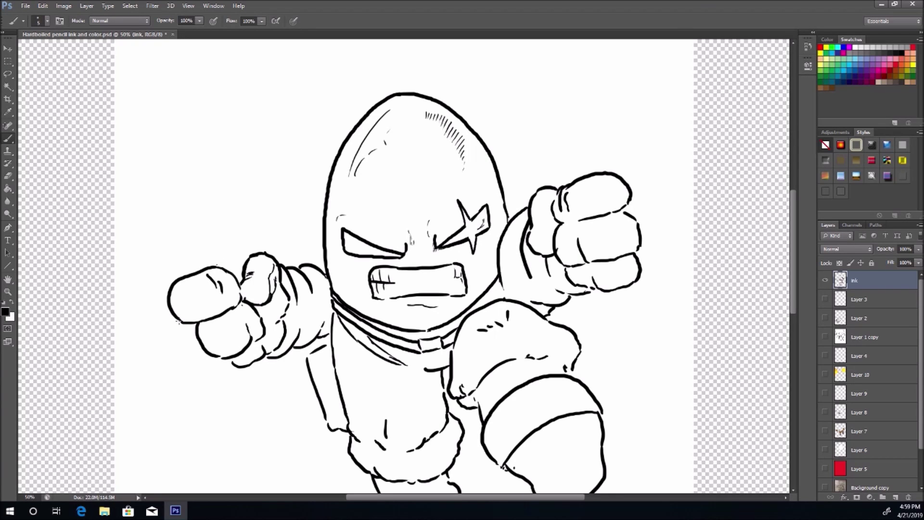
pyautogui.moveTo(178, 285); pyautogui.dragTo(179, 309)
pyautogui.moveTo(206, 277); pyautogui.dragTo(200, 292)
pyautogui.moveTo(222, 276)
pyautogui.mouseDown()
pyautogui.moveTo(241, 304)
pyautogui.moveTo(255, 302)
pyautogui.mouseUp()
pyautogui.moveTo(250, 291)
pyautogui.mouseDown()
pyautogui.moveTo(260, 299)
pyautogui.moveTo(224, 317)
pyautogui.moveTo(228, 328)
pyautogui.mouseUp()
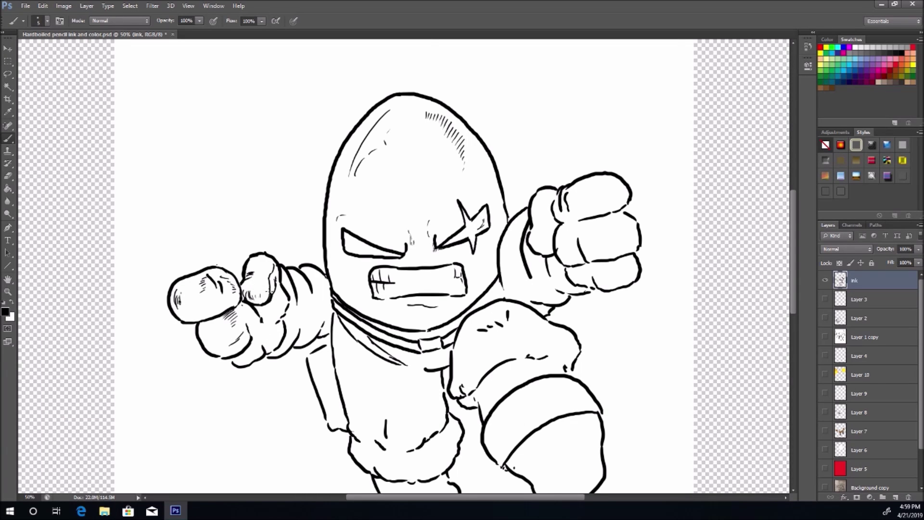
# - Hatch dense shadows into the palm between the fingers and thumb of the left fist
pyautogui.moveTo(252, 312)
pyautogui.mouseDown()
pyautogui.moveTo(260, 330)
pyautogui.moveTo(244, 341)
pyautogui.mouseUp()
pyautogui.moveTo(242, 303)
pyautogui.mouseDown()
pyautogui.moveTo(234, 312)
pyautogui.moveTo(277, 328)
pyautogui.moveTo(266, 342)
pyautogui.mouseUp()
pyautogui.moveTo(255, 305); pyautogui.dragTo(267, 339)
pyautogui.moveTo(265, 324); pyautogui.dragTo(272, 338)
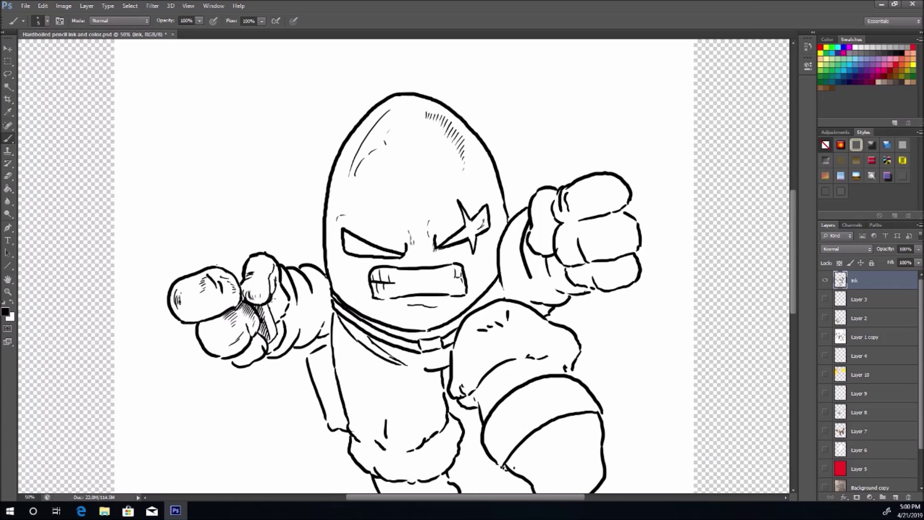
# - Add fine shading and creases to the left fist's thumb base, lower fingers and glove edge
pyautogui.moveTo(275, 297); pyautogui.dragTo(282, 313)
pyautogui.moveTo(251, 260); pyautogui.dragTo(256, 264)
pyautogui.moveTo(258, 259); pyautogui.dragTo(259, 264)
pyautogui.moveTo(215, 356)
pyautogui.mouseDown()
pyautogui.moveTo(240, 357)
pyautogui.moveTo(277, 333)
pyautogui.mouseUp()
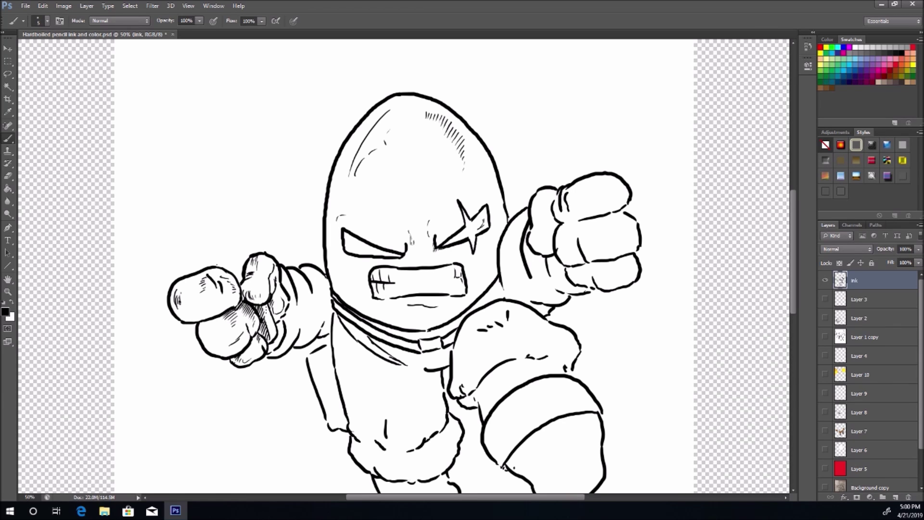
pyautogui.moveTo(288, 297); pyautogui.dragTo(270, 357)
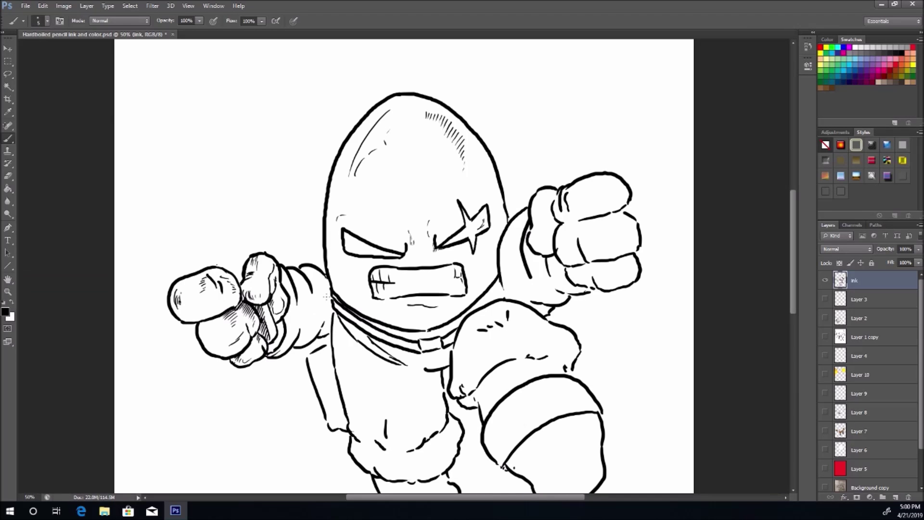
pyautogui.moveTo(204, 333); pyautogui.dragTo(216, 346)
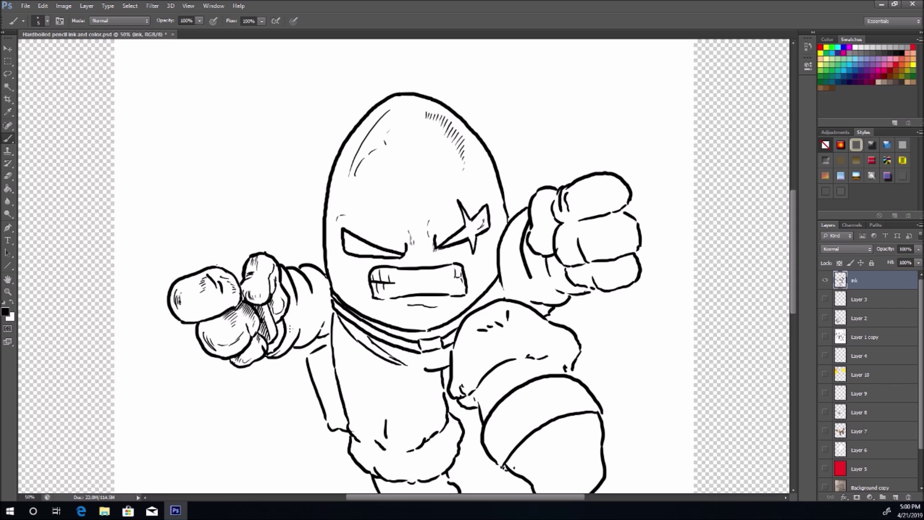
# - Add fine hatching and fold lines to the sleeve between the left fist and the head
pyautogui.moveTo(298, 317); pyautogui.dragTo(312, 312)
pyautogui.moveTo(299, 269)
pyautogui.mouseDown()
pyautogui.moveTo(325, 273)
pyautogui.moveTo(330, 300)
pyautogui.mouseUp()
pyautogui.moveTo(316, 275); pyautogui.dragTo(330, 300)
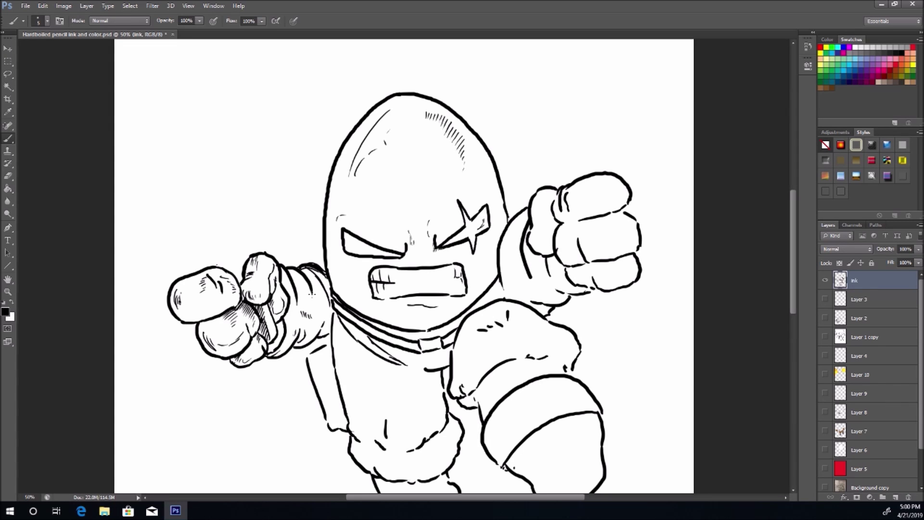
# - Set the brush size to 14 px and fill the left sleeve's shadow bands with solid black
pyautogui.rightClick(352, 290)
pyautogui.moveTo(341, 292); pyautogui.dragTo(343, 292)
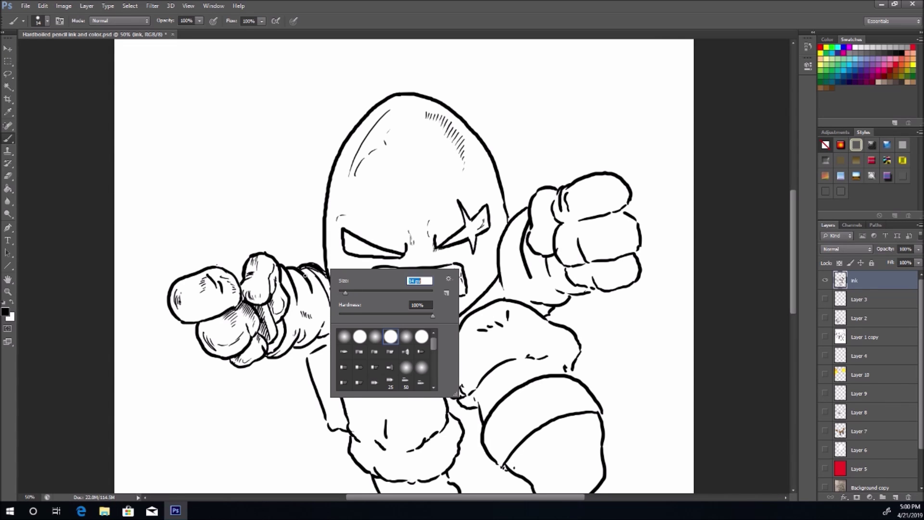
pyautogui.moveTo(302, 271)
pyautogui.mouseDown()
pyautogui.moveTo(317, 282)
pyautogui.moveTo(316, 297)
pyautogui.mouseUp()
pyautogui.moveTo(313, 307)
pyautogui.mouseDown()
pyautogui.moveTo(323, 289)
pyautogui.moveTo(323, 336)
pyautogui.moveTo(317, 301)
pyautogui.moveTo(320, 317)
pyautogui.moveTo(325, 308)
pyautogui.moveTo(314, 337)
pyautogui.moveTo(268, 355)
pyautogui.moveTo(278, 351)
pyautogui.mouseUp()
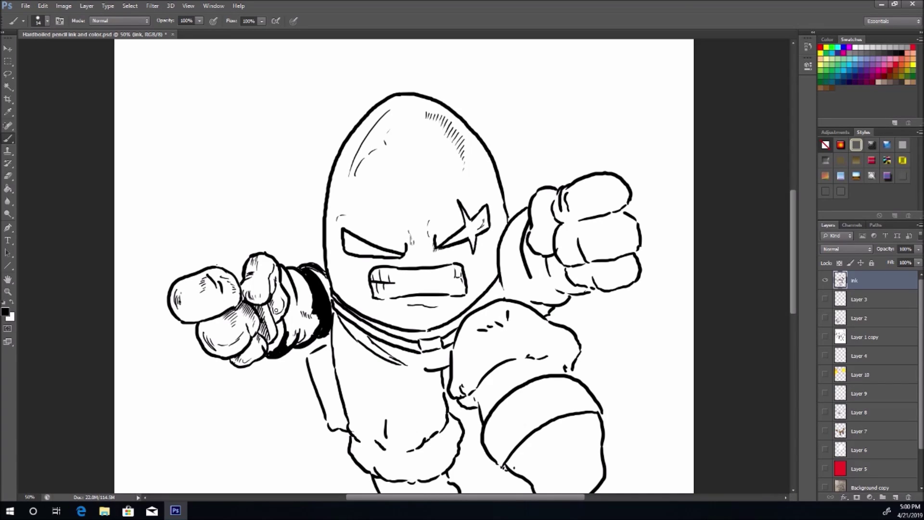
# - Thicken the collar's lower edge, the forearm line and the lowest finger of the fist on the right
pyautogui.moveTo(431, 370); pyautogui.dragTo(419, 370)
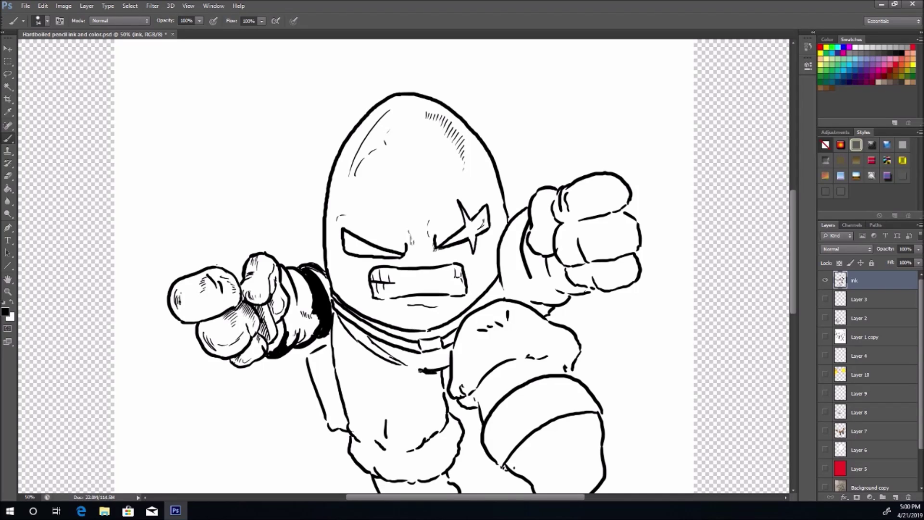
pyautogui.moveTo(496, 279); pyautogui.dragTo(504, 293)
pyautogui.moveTo(568, 268); pyautogui.dragTo(633, 254)
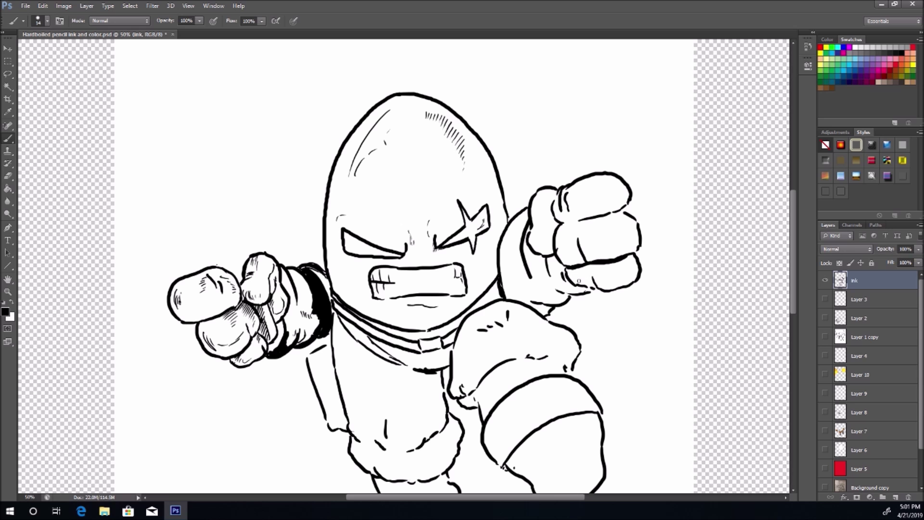
pyautogui.moveTo(566, 268); pyautogui.dragTo(583, 289)
# - Reduce the brush size and ink fine shading lines on the thumb and knuckle of the right fist
pyautogui.rightClick(346, 291)
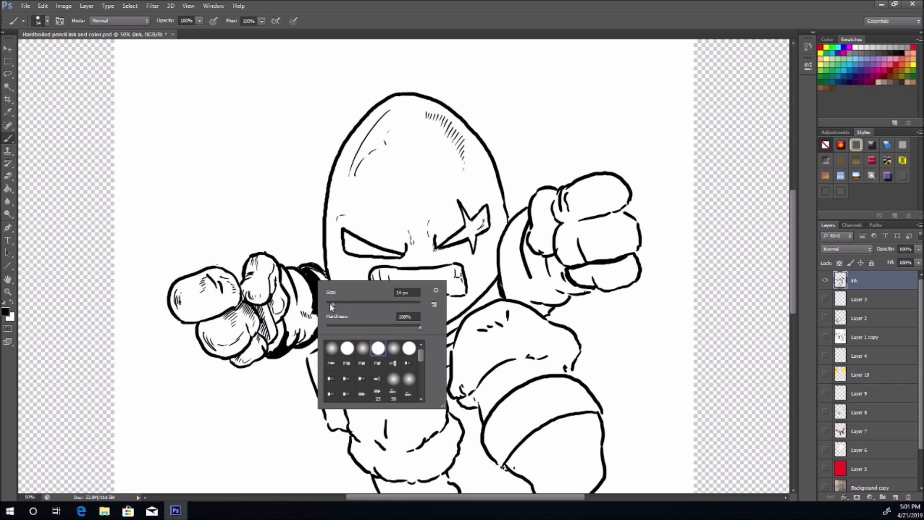
pyautogui.click(330, 302)
pyautogui.click(329, 304)
pyautogui.press('Return')
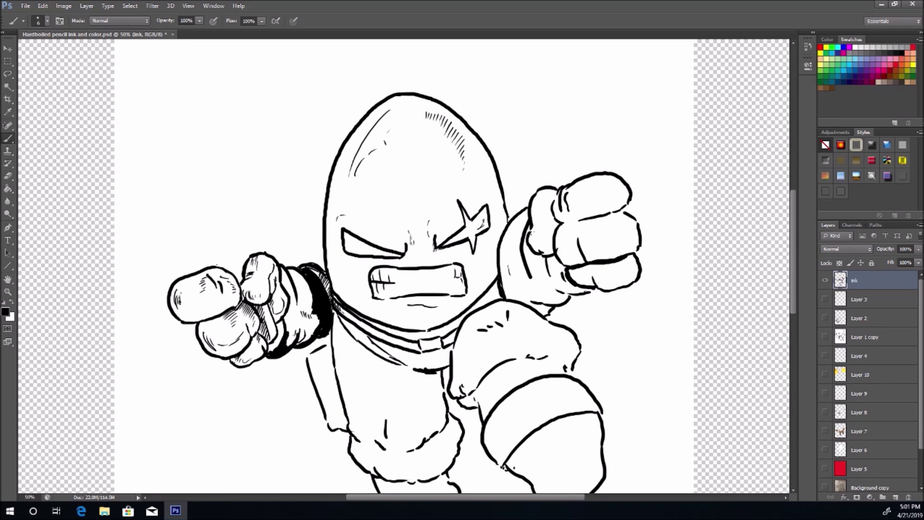
pyautogui.moveTo(550, 192)
pyautogui.mouseDown()
pyautogui.moveTo(546, 216)
pyautogui.moveTo(533, 206)
pyautogui.moveTo(537, 242)
pyautogui.mouseUp()
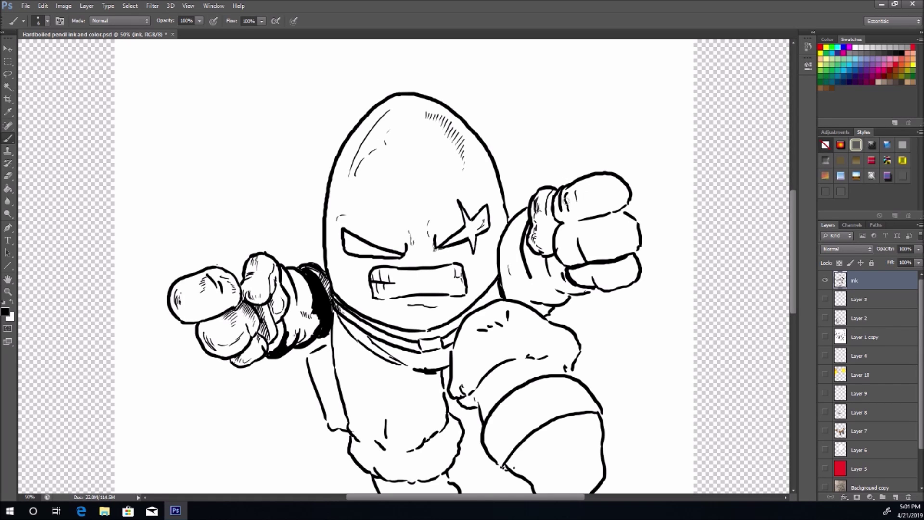
# - Add contour marks and fine hatching to the fingers, knuckle creases and palm edge of the fist on the right
pyautogui.moveTo(567, 205)
pyautogui.mouseDown()
pyautogui.moveTo(565, 194)
pyautogui.moveTo(566, 210)
pyautogui.mouseUp()
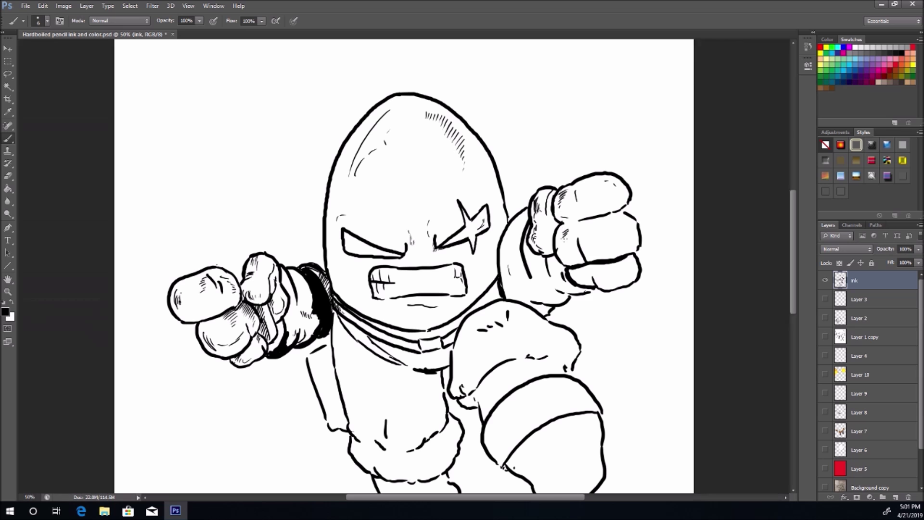
pyautogui.rightClick(565, 243)
pyautogui.click(559, 245)
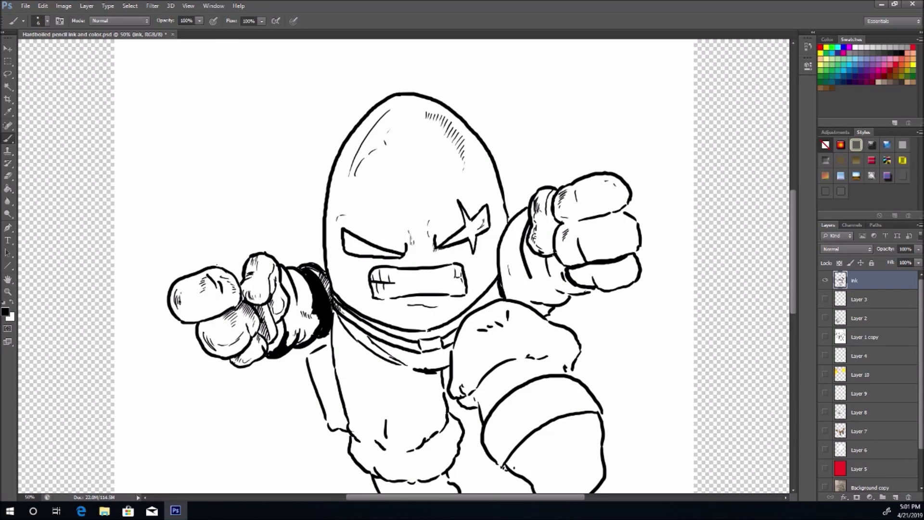
pyautogui.moveTo(554, 245)
pyautogui.mouseDown()
pyautogui.moveTo(549, 250)
pyautogui.moveTo(569, 256)
pyautogui.moveTo(620, 247)
pyautogui.mouseUp()
pyautogui.moveTo(629, 202)
pyautogui.mouseDown()
pyautogui.moveTo(622, 211)
pyautogui.moveTo(630, 214)
pyautogui.mouseUp()
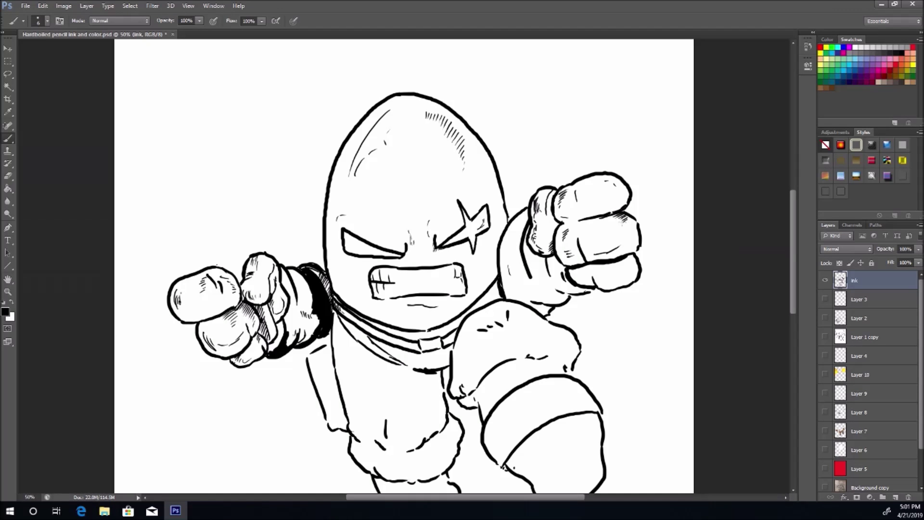
pyautogui.moveTo(594, 270)
pyautogui.mouseDown()
pyautogui.moveTo(635, 261)
pyautogui.moveTo(591, 232)
pyautogui.moveTo(559, 254)
pyautogui.moveTo(575, 273)
pyautogui.mouseUp()
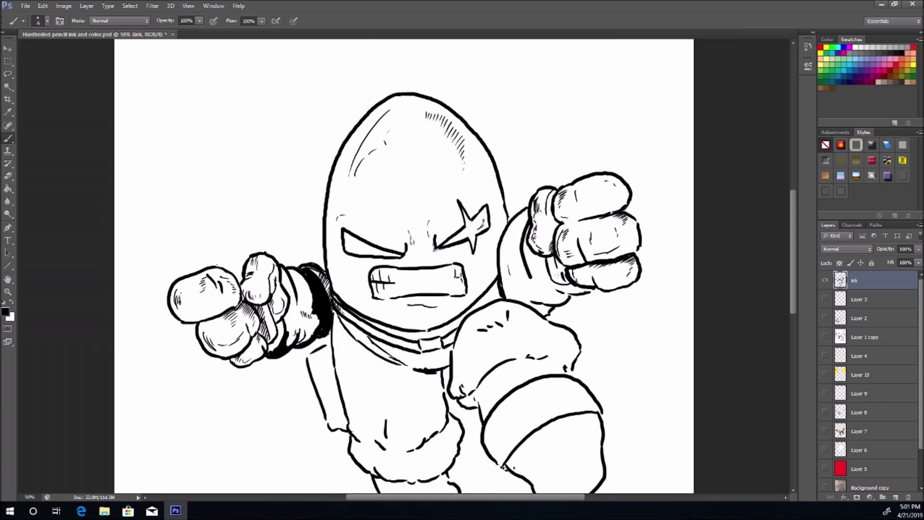
pyautogui.moveTo(555, 258); pyautogui.dragTo(566, 281)
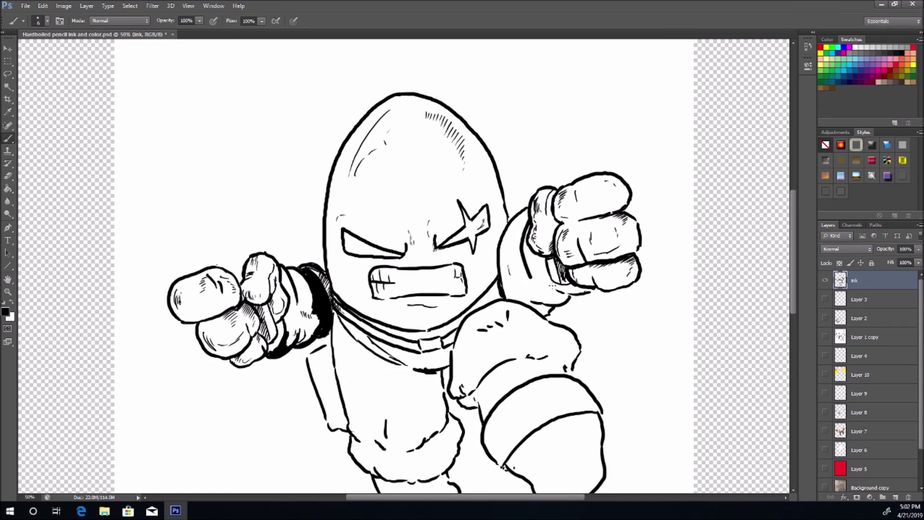
# - Enlarge the brush and fill the underside of the sleeve beneath the right fist with solid black
pyautogui.rightClick(540, 272)
pyautogui.click(529, 276)
pyautogui.rightClick(516, 280)
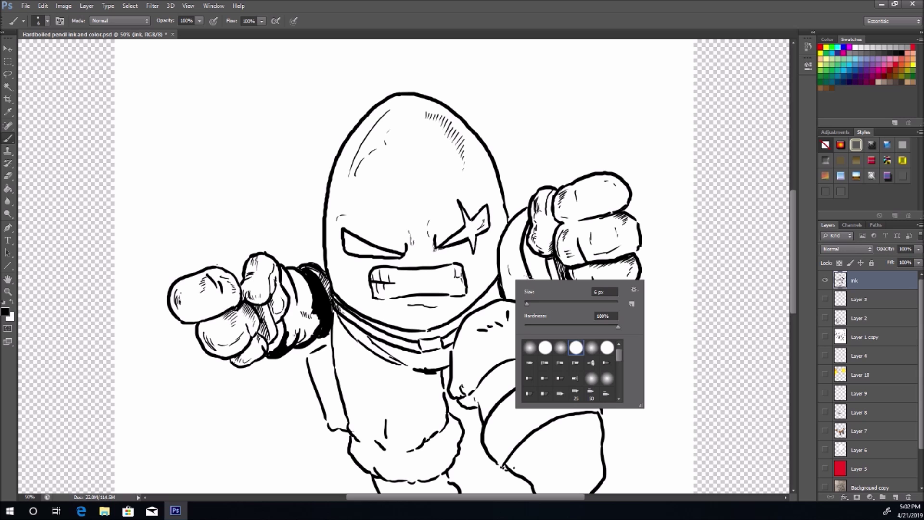
pyautogui.click(533, 302)
pyautogui.moveTo(504, 284)
pyautogui.mouseDown()
pyautogui.moveTo(529, 281)
pyautogui.moveTo(505, 286)
pyautogui.moveTo(500, 300)
pyautogui.moveTo(497, 288)
pyautogui.moveTo(486, 305)
pyautogui.moveTo(500, 287)
pyautogui.moveTo(585, 290)
pyautogui.moveTo(505, 295)
pyautogui.moveTo(548, 310)
pyautogui.moveTo(521, 296)
pyautogui.mouseUp()
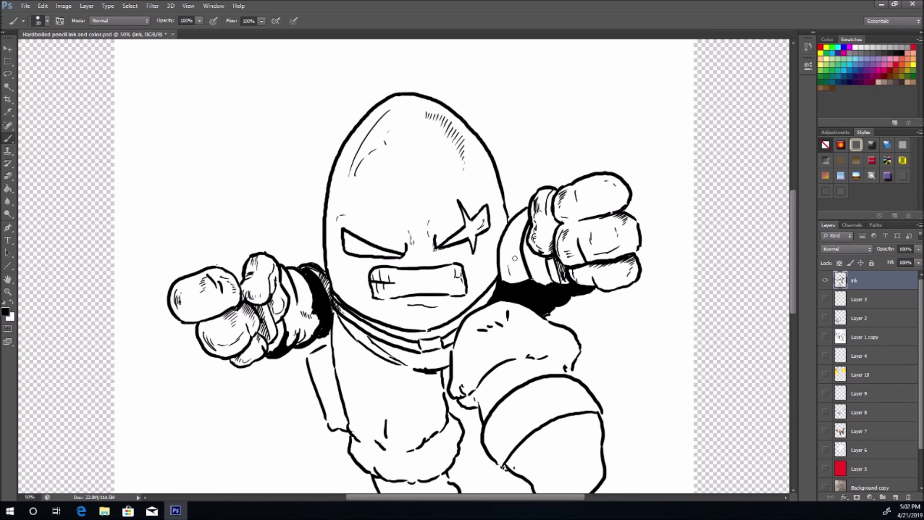
# - Reduce the brush size to 5 px and add hatching and dark fold accents to the cuff behind the right fist
pyautogui.rightClick(547, 263)
pyautogui.click(559, 285)
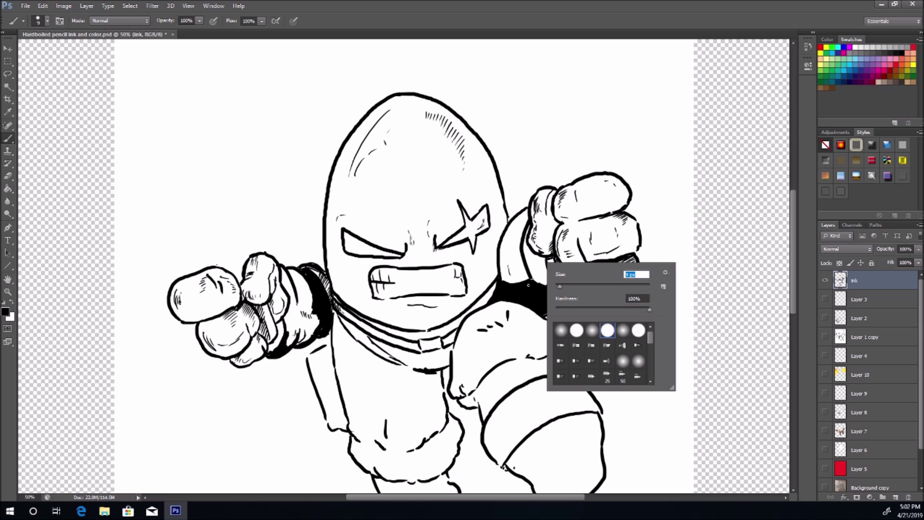
pyautogui.click(558, 285)
pyautogui.moveTo(530, 279); pyautogui.dragTo(537, 281)
pyautogui.moveTo(533, 272); pyautogui.dragTo(543, 283)
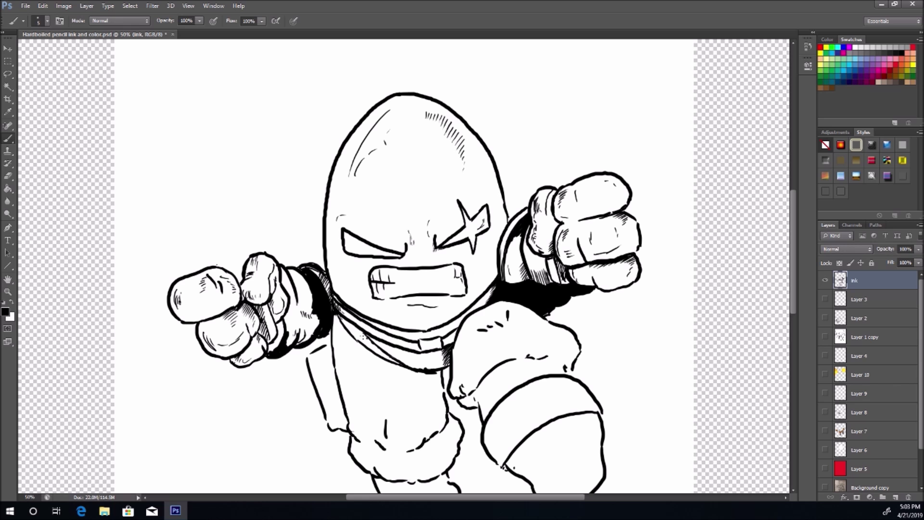
# - Ink the holes, buckle and trailing end of the small strap on the belt below the head
pyautogui.moveTo(360, 339); pyautogui.dragTo(363, 338)
pyautogui.rightClick(377, 357)
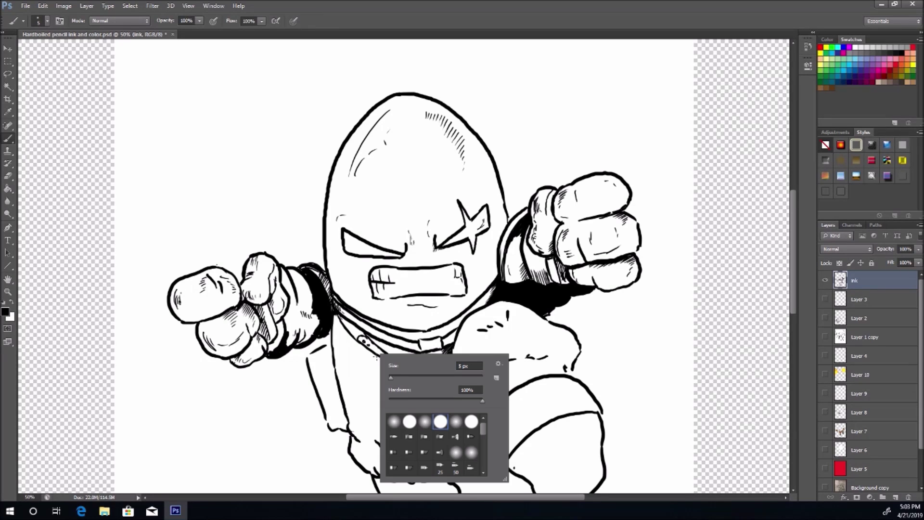
pyautogui.click(356, 361)
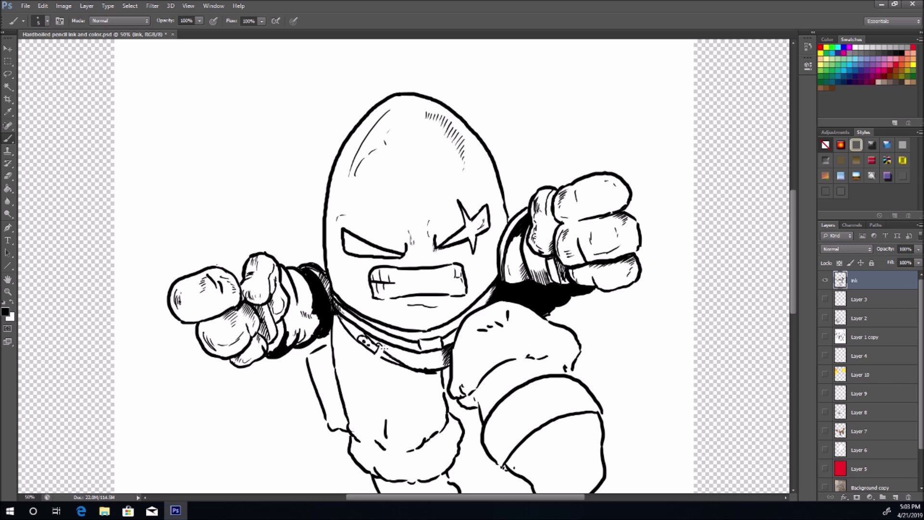
pyautogui.moveTo(380, 347); pyautogui.dragTo(372, 360)
# - Strengthen the crease below the mouth and add inner edges and hatching to the pouch at the left hip
pyautogui.scroll(-3, 785, 230)
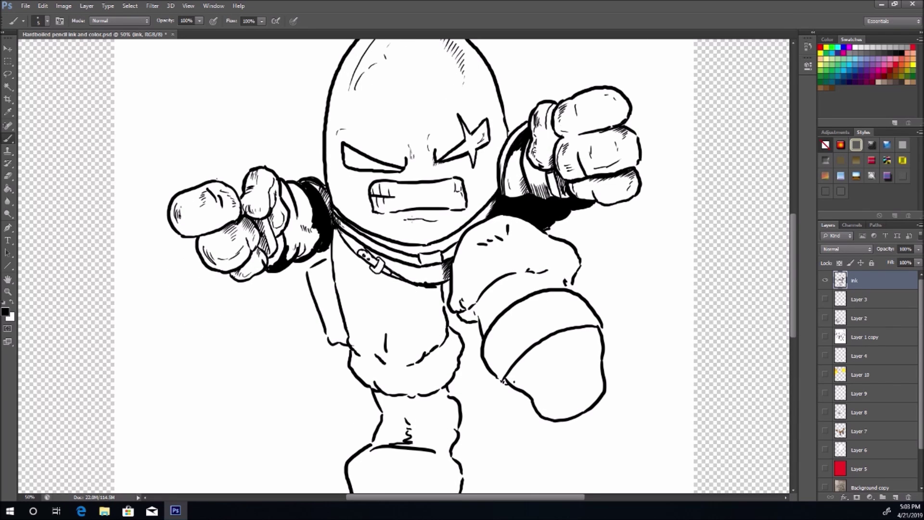
pyautogui.moveTo(405, 219); pyautogui.dragTo(439, 220)
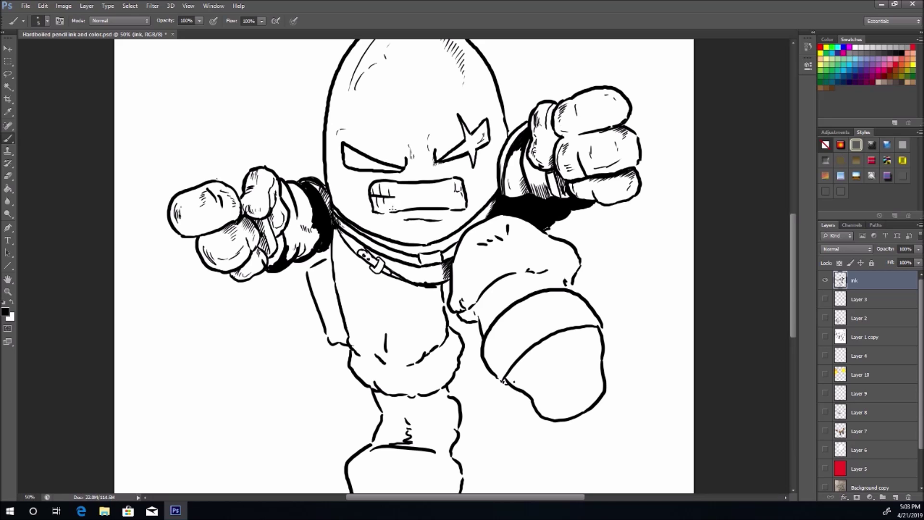
pyautogui.moveTo(311, 270)
pyautogui.mouseDown()
pyautogui.moveTo(333, 264)
pyautogui.moveTo(323, 265)
pyautogui.mouseUp()
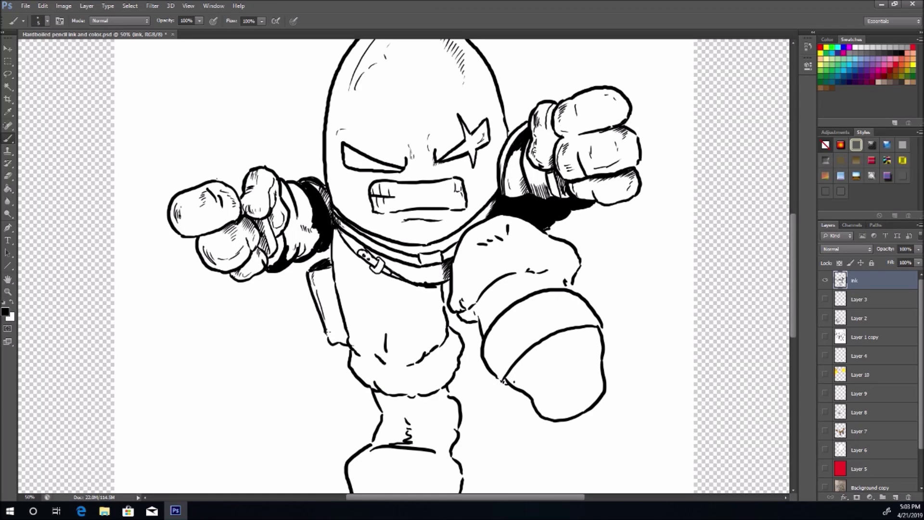
pyautogui.moveTo(334, 322)
pyautogui.mouseDown()
pyautogui.moveTo(324, 342)
pyautogui.moveTo(339, 343)
pyautogui.mouseUp()
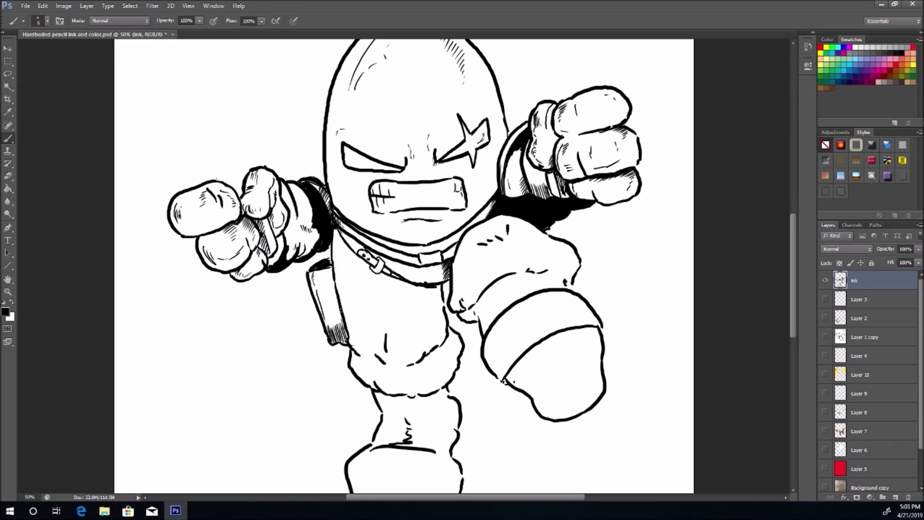
pyautogui.moveTo(345, 326); pyautogui.dragTo(338, 336)
# - Enlarge the brush and fill the shadow down the inner side of the standing leg's trousers with solid black
pyautogui.rightClick(429, 292)
pyautogui.click(455, 320)
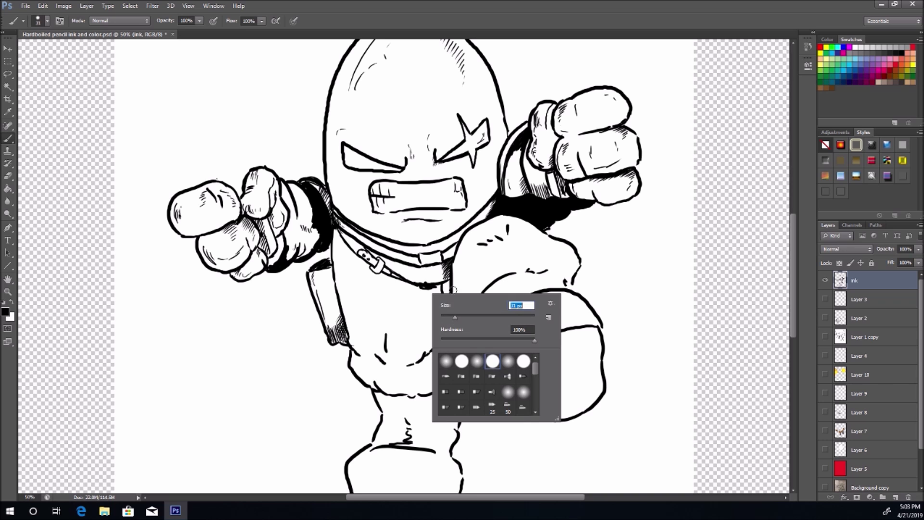
pyautogui.click(433, 291)
pyautogui.moveTo(425, 289)
pyautogui.mouseDown()
pyautogui.moveTo(441, 345)
pyautogui.moveTo(438, 301)
pyautogui.moveTo(420, 289)
pyautogui.moveTo(438, 330)
pyautogui.moveTo(429, 350)
pyautogui.moveTo(433, 330)
pyautogui.moveTo(418, 289)
pyautogui.moveTo(423, 307)
pyautogui.moveTo(444, 305)
pyautogui.mouseUp()
pyautogui.moveTo(452, 339)
pyautogui.mouseDown()
pyautogui.moveTo(450, 375)
pyautogui.moveTo(439, 387)
pyautogui.moveTo(439, 343)
pyautogui.moveTo(448, 364)
pyautogui.moveTo(439, 352)
pyautogui.mouseUp()
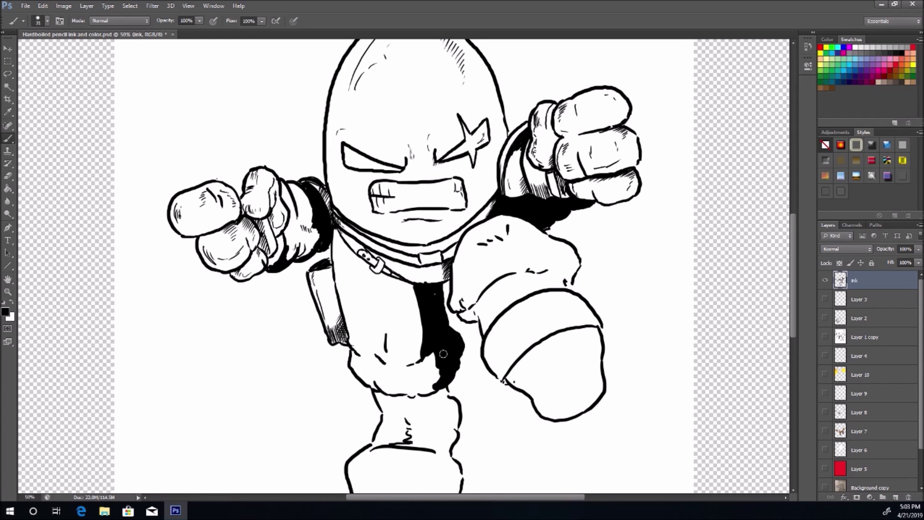
# - Fill the shadows on the raised boot's sole and cuff, the shin and the underside of the thigh with solid black
pyautogui.moveTo(558, 338)
pyautogui.mouseDown()
pyautogui.moveTo(512, 379)
pyautogui.moveTo(549, 361)
pyautogui.moveTo(541, 382)
pyautogui.moveTo(561, 379)
pyautogui.moveTo(569, 390)
pyautogui.moveTo(550, 407)
pyautogui.moveTo(586, 399)
pyautogui.mouseUp()
pyautogui.moveTo(521, 309)
pyautogui.mouseDown()
pyautogui.moveTo(494, 348)
pyautogui.moveTo(503, 365)
pyautogui.moveTo(531, 333)
pyautogui.mouseUp()
pyautogui.moveTo(514, 273)
pyautogui.mouseDown()
pyautogui.moveTo(479, 304)
pyautogui.moveTo(490, 332)
pyautogui.mouseUp()
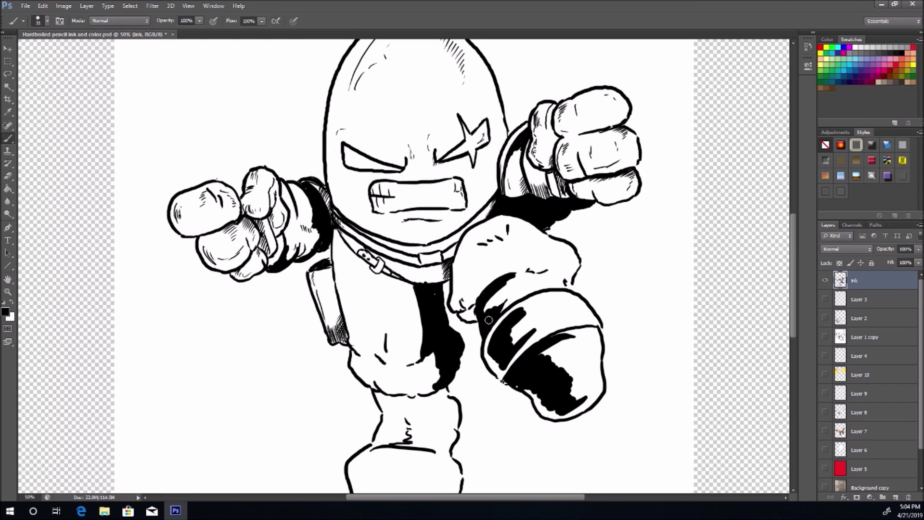
pyautogui.moveTo(510, 299); pyautogui.dragTo(501, 313)
pyautogui.moveTo(474, 284)
pyautogui.mouseDown()
pyautogui.moveTo(455, 298)
pyautogui.moveTo(471, 245)
pyautogui.moveTo(479, 248)
pyautogui.moveTo(469, 264)
pyautogui.moveTo(471, 316)
pyautogui.mouseUp()
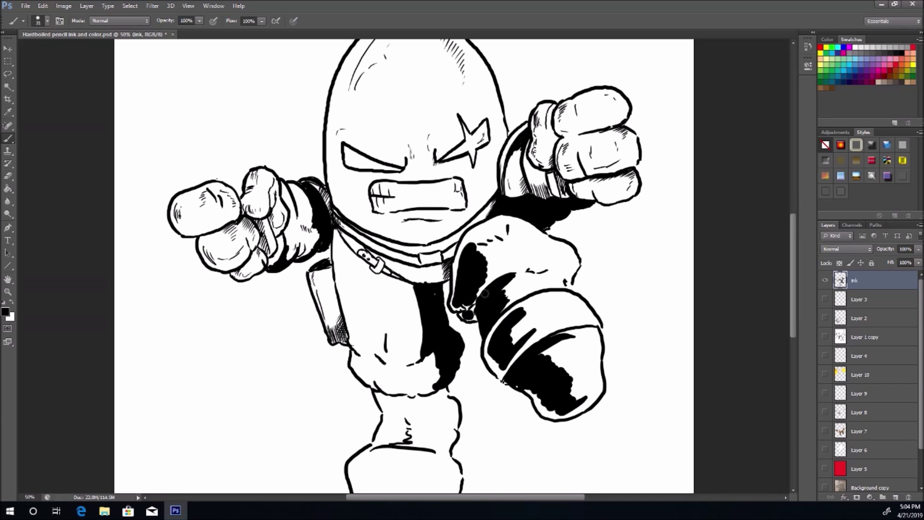
# - Fill the shadows on the standing leg's shin and the toe of its boot with solid black
pyautogui.moveTo(439, 401); pyautogui.dragTo(440, 407)
pyautogui.scroll(-5, 789, 259)
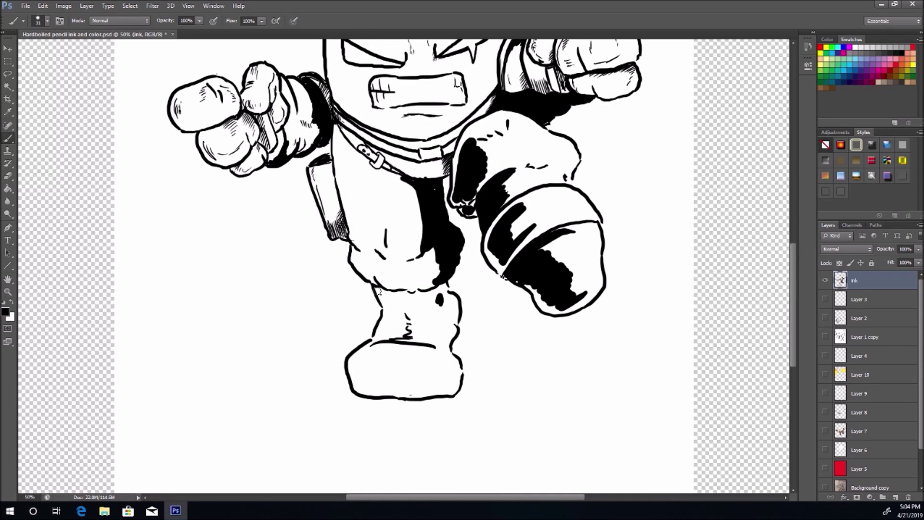
pyautogui.moveTo(375, 291)
pyautogui.mouseDown()
pyautogui.moveTo(418, 298)
pyautogui.moveTo(390, 300)
pyautogui.moveTo(387, 313)
pyautogui.moveTo(402, 308)
pyautogui.moveTo(388, 327)
pyautogui.mouseUp()
pyautogui.moveTo(370, 360)
pyautogui.mouseDown()
pyautogui.moveTo(385, 349)
pyautogui.moveTo(358, 380)
pyautogui.moveTo(388, 353)
pyautogui.moveTo(375, 384)
pyautogui.moveTo(404, 383)
pyautogui.moveTo(392, 354)
pyautogui.moveTo(397, 373)
pyautogui.moveTo(376, 389)
pyautogui.moveTo(360, 385)
pyautogui.moveTo(384, 328)
pyautogui.mouseUp()
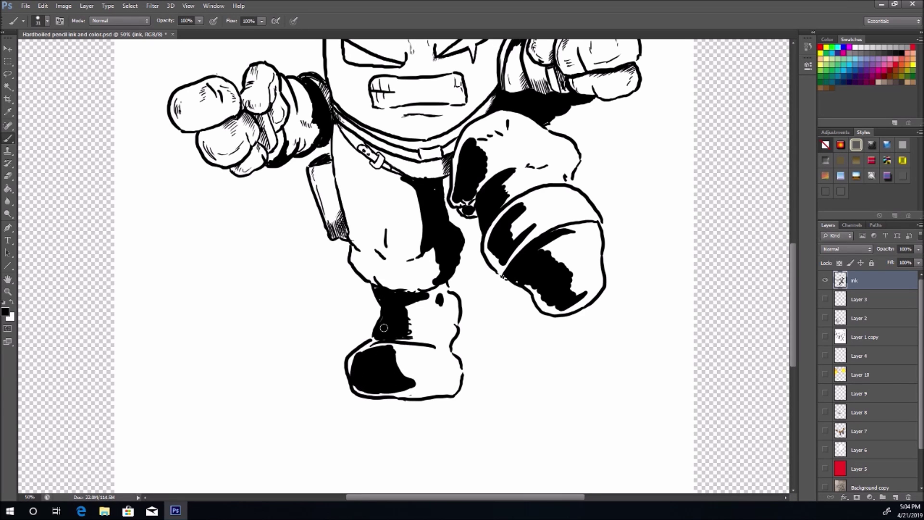
# - Set the brush size to 6 px and hatch the shadow edge and gathered hem of the standing leg's trousers
pyautogui.moveTo(793, 262); pyautogui.dragTo(792, 236)
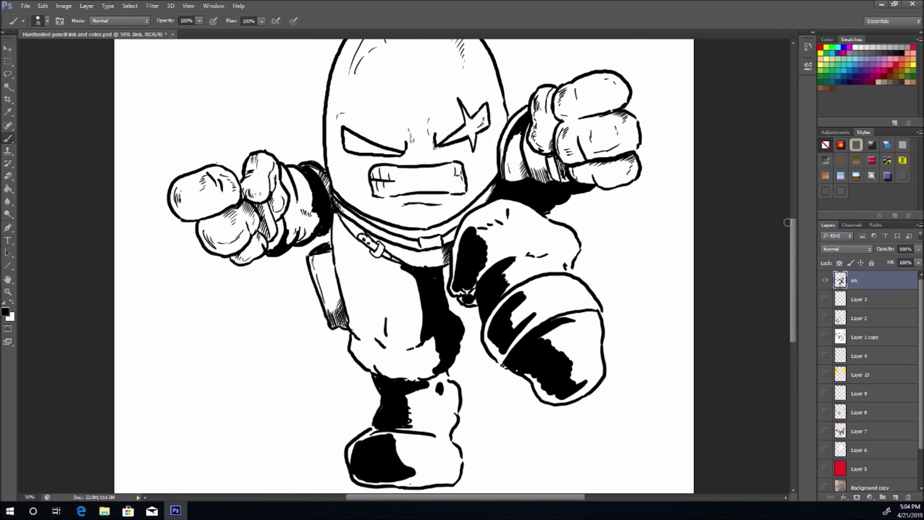
pyautogui.rightClick(487, 295)
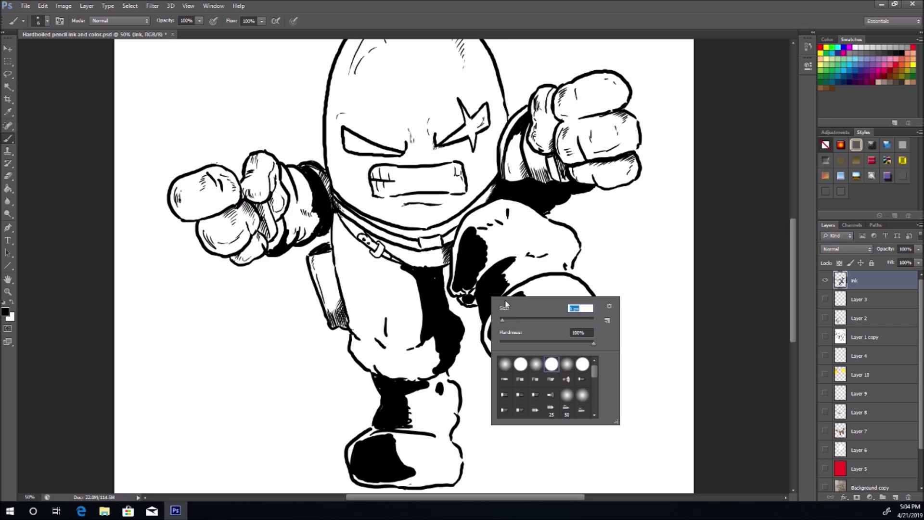
pyautogui.click(403, 265)
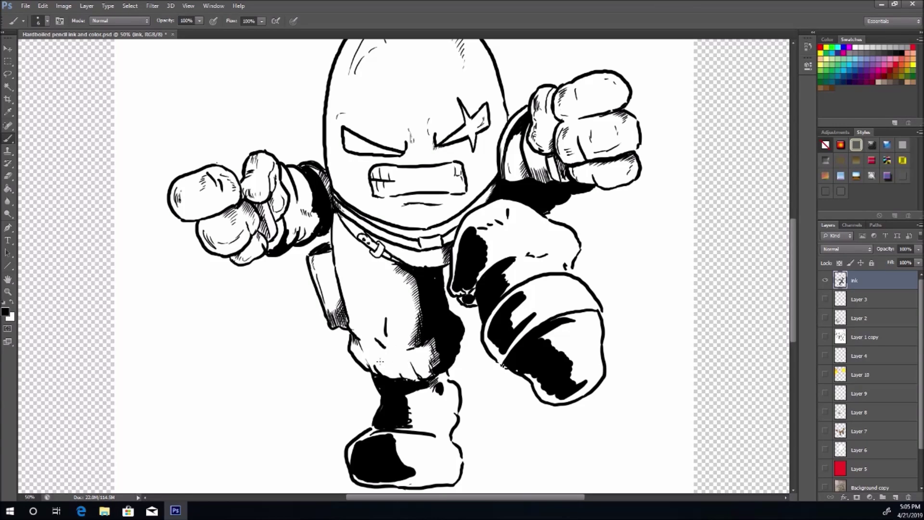
pyautogui.moveTo(380, 361); pyautogui.dragTo(385, 363)
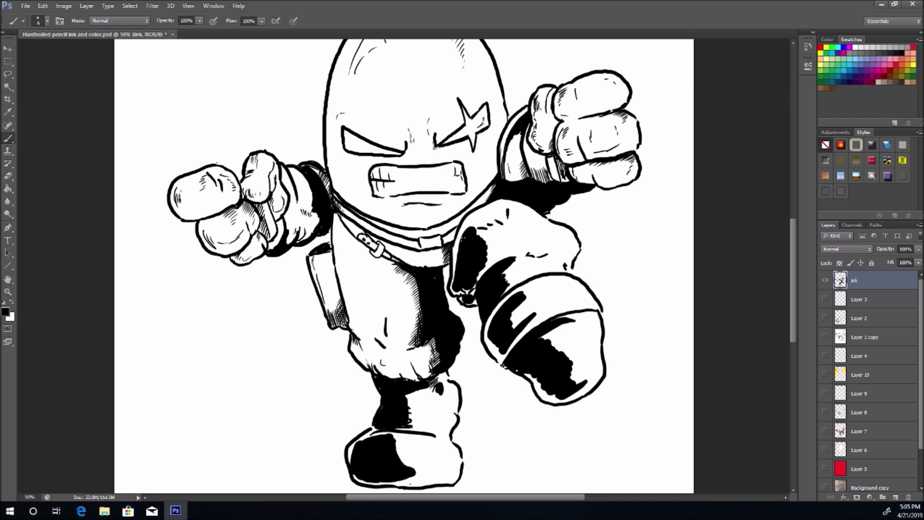
# - Set the brush size to 3 px and hatch the edge of the black shadow on the raised thigh
pyautogui.rightClick(496, 208)
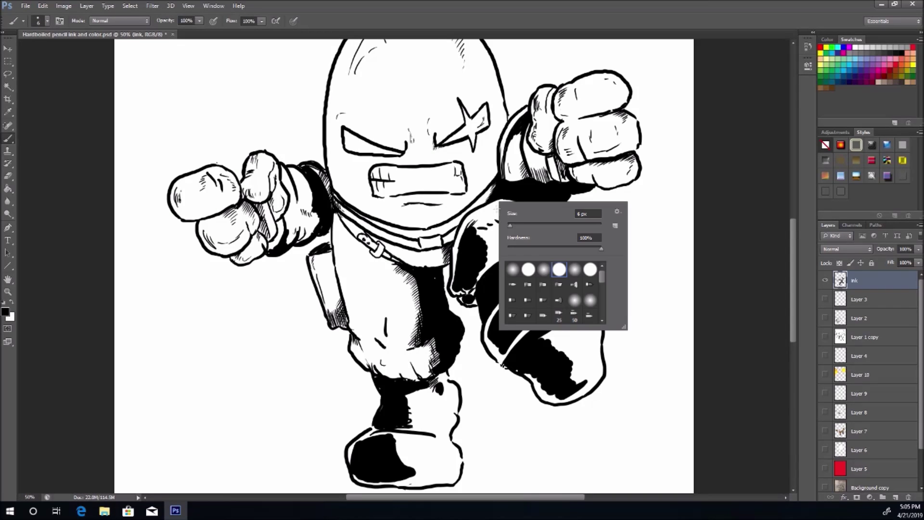
pyautogui.click(508, 224)
pyautogui.click(490, 232)
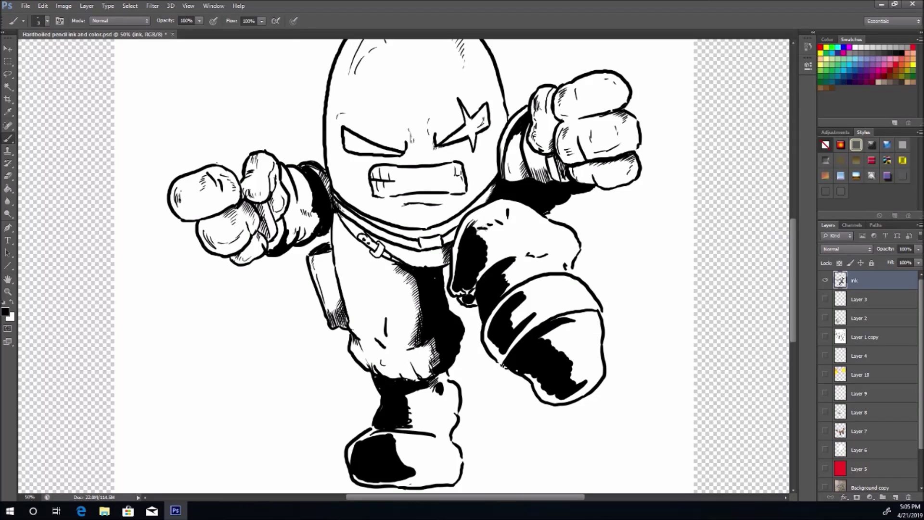
pyautogui.moveTo(473, 239)
pyautogui.mouseDown()
pyautogui.moveTo(486, 229)
pyautogui.moveTo(498, 230)
pyautogui.moveTo(495, 239)
pyautogui.mouseUp()
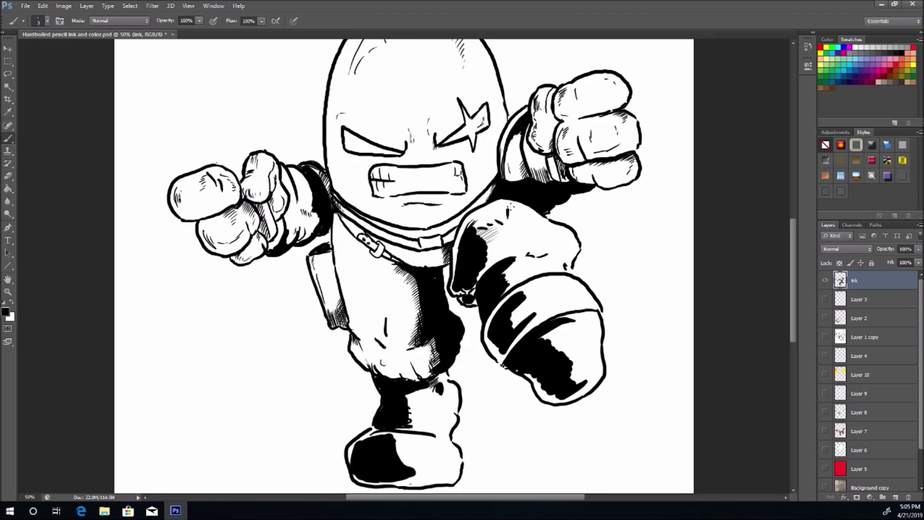
# - Increase the brush size, ink fold lines around the raised knee and extend the black shadow under the thigh
pyautogui.rightClick(525, 245)
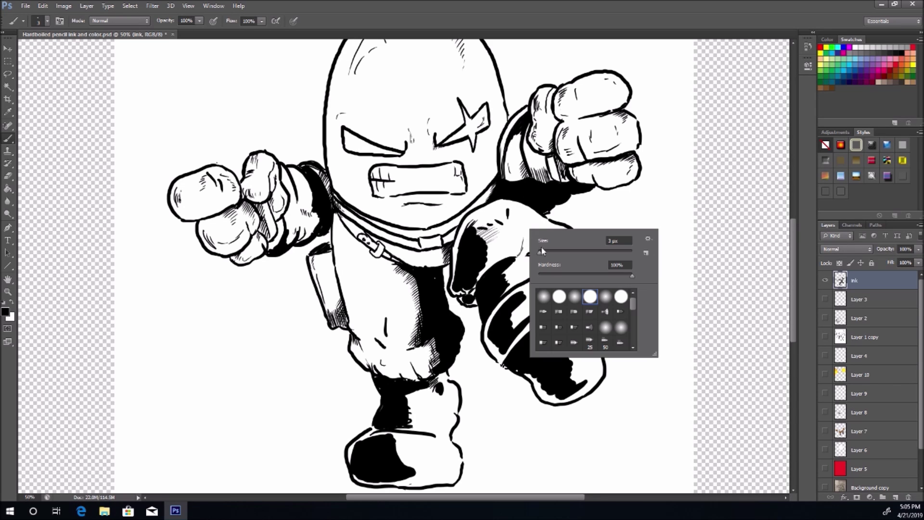
pyautogui.press('Return')
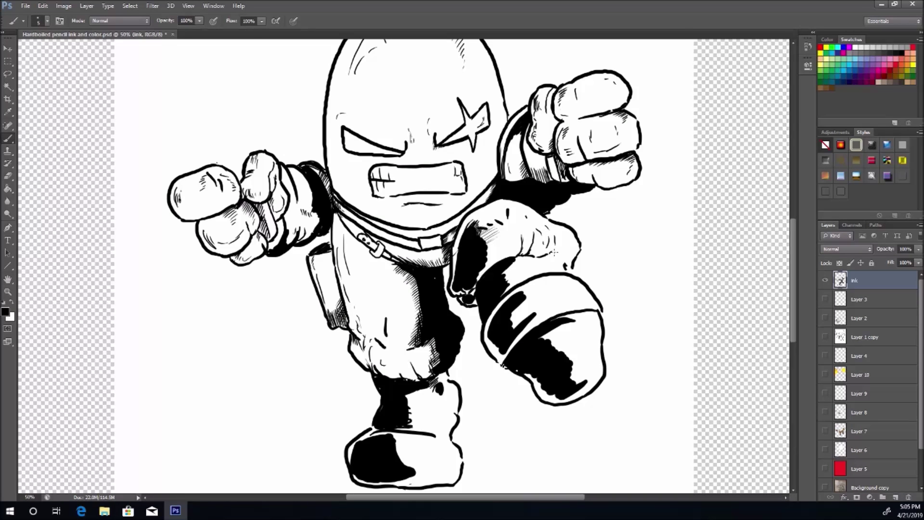
pyautogui.moveTo(559, 234); pyautogui.dragTo(571, 256)
pyautogui.moveTo(488, 253)
pyautogui.mouseDown()
pyautogui.moveTo(490, 274)
pyautogui.moveTo(461, 291)
pyautogui.mouseUp()
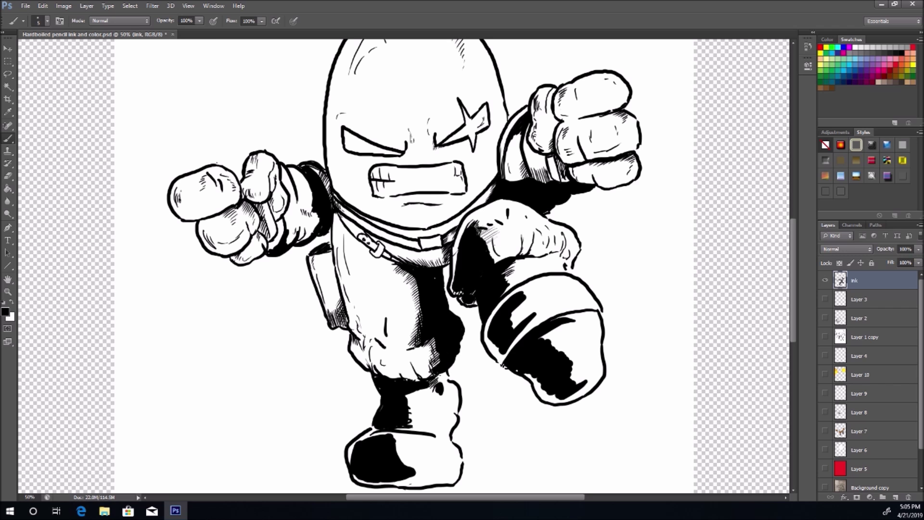
# - Hatch the upper shin of the standing leg and the shadow edge on the raised boot's cuff
pyautogui.moveTo(426, 387); pyautogui.dragTo(441, 372)
pyautogui.moveTo(435, 381)
pyautogui.mouseDown()
pyautogui.moveTo(449, 371)
pyautogui.moveTo(456, 410)
pyautogui.mouseUp()
pyautogui.moveTo(519, 306); pyautogui.dragTo(537, 297)
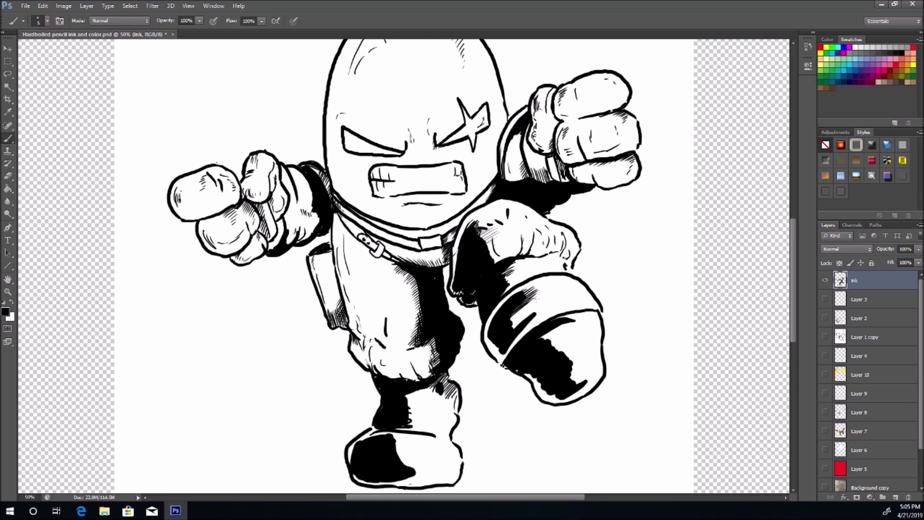
pyautogui.moveTo(506, 327)
pyautogui.mouseDown()
pyautogui.moveTo(537, 300)
pyautogui.moveTo(548, 309)
pyautogui.mouseUp()
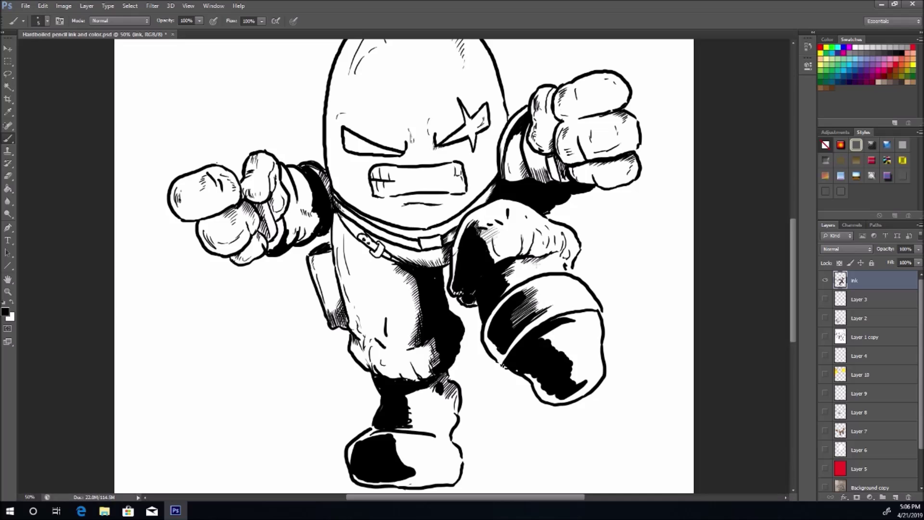
# - Add diagonal hatching to the raised shin between the trouser hem and the boot cuff
pyautogui.moveTo(539, 266); pyautogui.dragTo(560, 250)
pyautogui.moveTo(540, 268); pyautogui.dragTo(564, 253)
pyautogui.moveTo(544, 268); pyautogui.dragTo(563, 257)
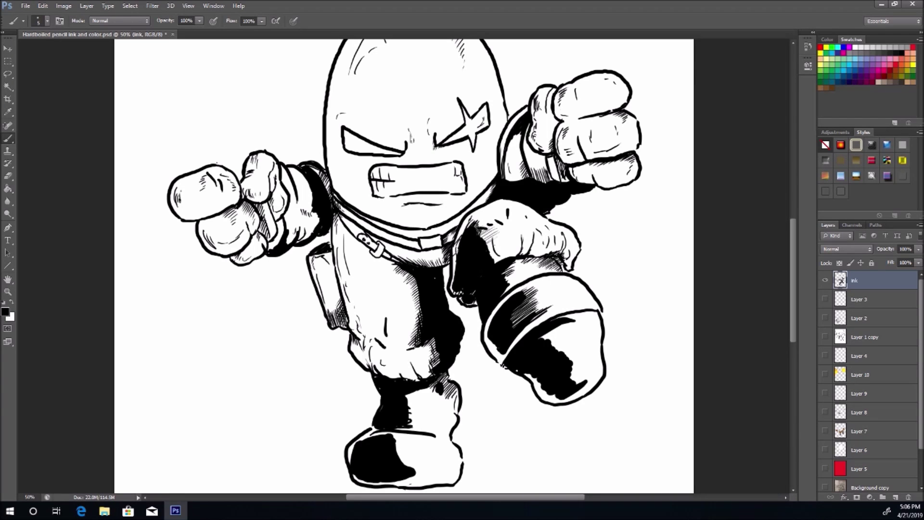
pyautogui.moveTo(793, 243); pyautogui.dragTo(792, 285)
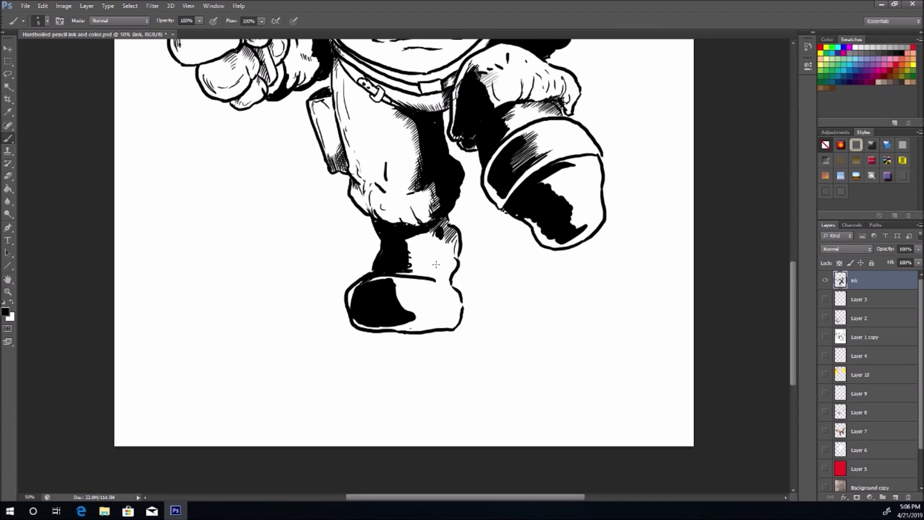
# - Hatch the standing leg's shin and boot, and ink a notched tread along the bottom of that boot
pyautogui.moveTo(432, 251)
pyautogui.mouseDown()
pyautogui.moveTo(401, 243)
pyautogui.moveTo(406, 255)
pyautogui.moveTo(413, 242)
pyautogui.moveTo(436, 250)
pyautogui.mouseUp()
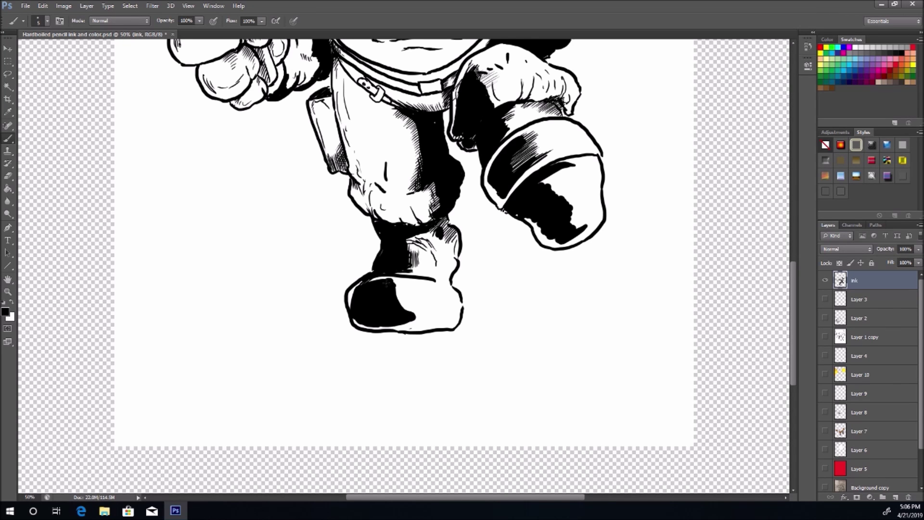
pyautogui.moveTo(393, 289)
pyautogui.mouseDown()
pyautogui.moveTo(403, 308)
pyautogui.moveTo(436, 290)
pyautogui.mouseUp()
pyautogui.moveTo(436, 282); pyautogui.dragTo(446, 293)
pyautogui.moveTo(431, 325); pyautogui.dragTo(457, 299)
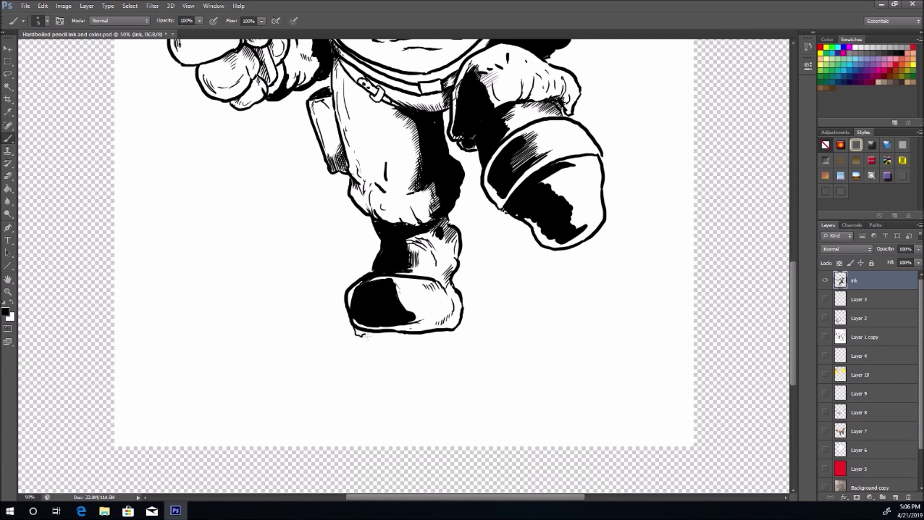
pyautogui.moveTo(375, 337); pyautogui.dragTo(453, 332)
# - Hatch the raised boot's sole, extend its black shadow to the heel edge and add contour lines to the upper band
pyautogui.moveTo(584, 171)
pyautogui.mouseDown()
pyautogui.moveTo(562, 174)
pyautogui.moveTo(568, 166)
pyautogui.moveTo(554, 178)
pyautogui.moveTo(577, 179)
pyautogui.moveTo(586, 201)
pyautogui.mouseUp()
pyautogui.moveTo(564, 230); pyautogui.dragTo(590, 214)
pyautogui.rightClick(559, 213)
pyautogui.click(516, 211)
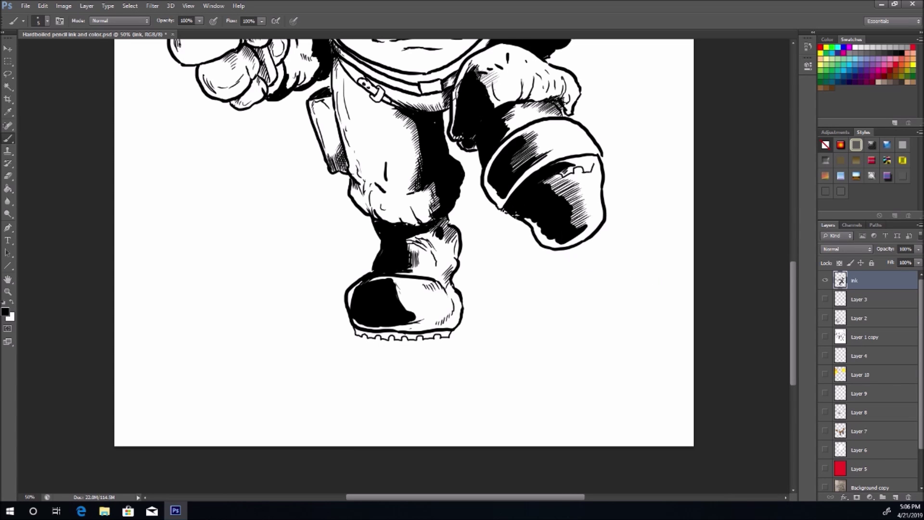
pyautogui.moveTo(525, 219); pyautogui.dragTo(540, 239)
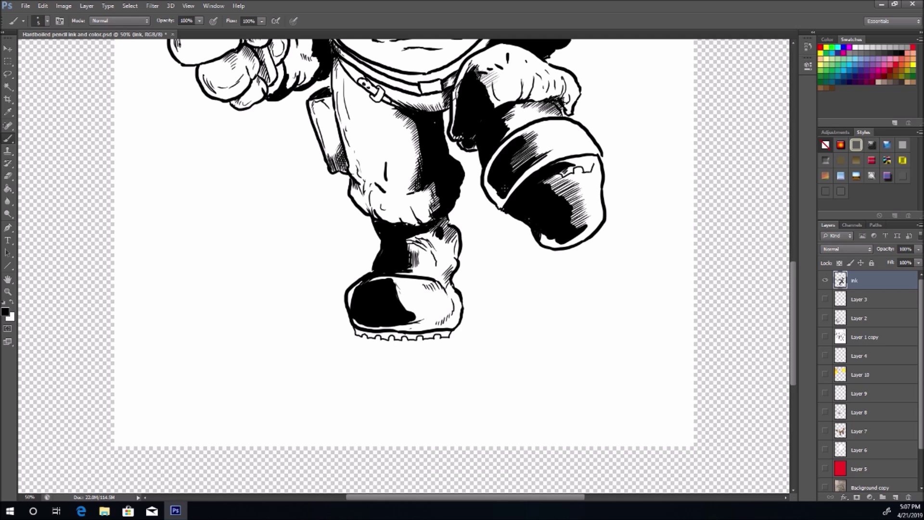
pyautogui.moveTo(561, 126)
pyautogui.mouseDown()
pyautogui.moveTo(577, 140)
pyautogui.moveTo(544, 128)
pyautogui.mouseUp()
pyautogui.moveTo(590, 174); pyautogui.dragTo(531, 179)
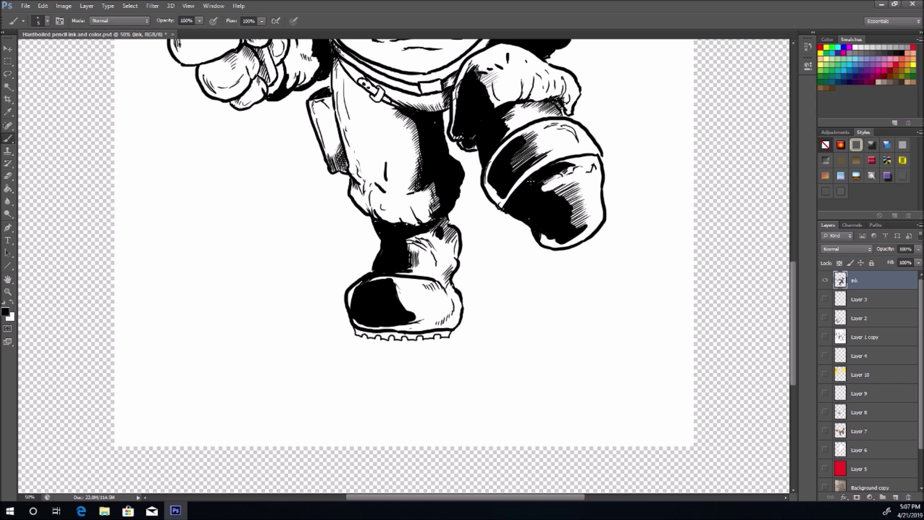
# - Enlarge the brush and fill most of the raised boot's sole with solid black
pyautogui.rightClick(554, 197)
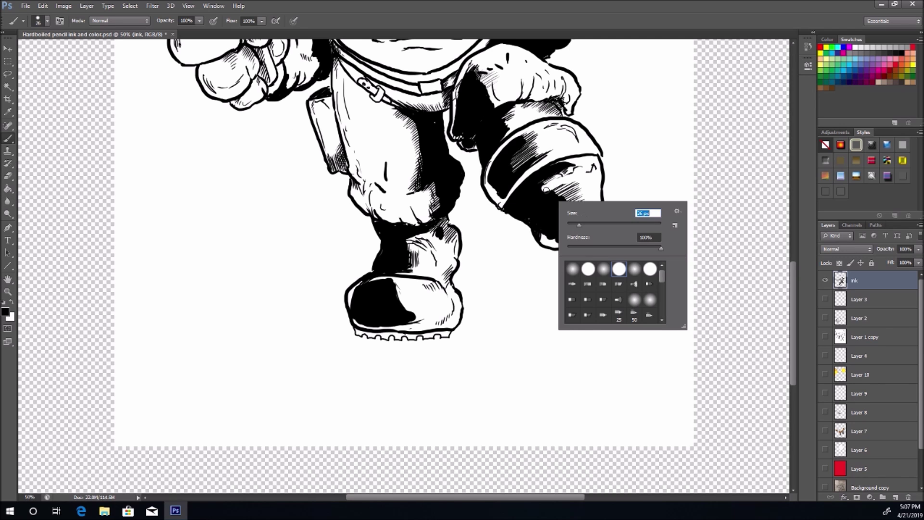
pyautogui.moveTo(546, 190)
pyautogui.mouseDown()
pyautogui.moveTo(592, 176)
pyautogui.moveTo(547, 196)
pyautogui.moveTo(555, 181)
pyautogui.moveTo(542, 180)
pyautogui.moveTo(553, 200)
pyautogui.moveTo(589, 184)
pyautogui.moveTo(572, 206)
pyautogui.moveTo(589, 200)
pyautogui.moveTo(579, 219)
pyautogui.mouseUp()
pyautogui.moveTo(578, 228)
pyautogui.mouseDown()
pyautogui.moveTo(561, 239)
pyautogui.moveTo(537, 230)
pyautogui.moveTo(541, 238)
pyautogui.moveTo(566, 245)
pyautogui.moveTo(585, 231)
pyautogui.moveTo(555, 240)
pyautogui.moveTo(525, 215)
pyautogui.moveTo(532, 186)
pyautogui.moveTo(506, 211)
pyautogui.mouseUp()
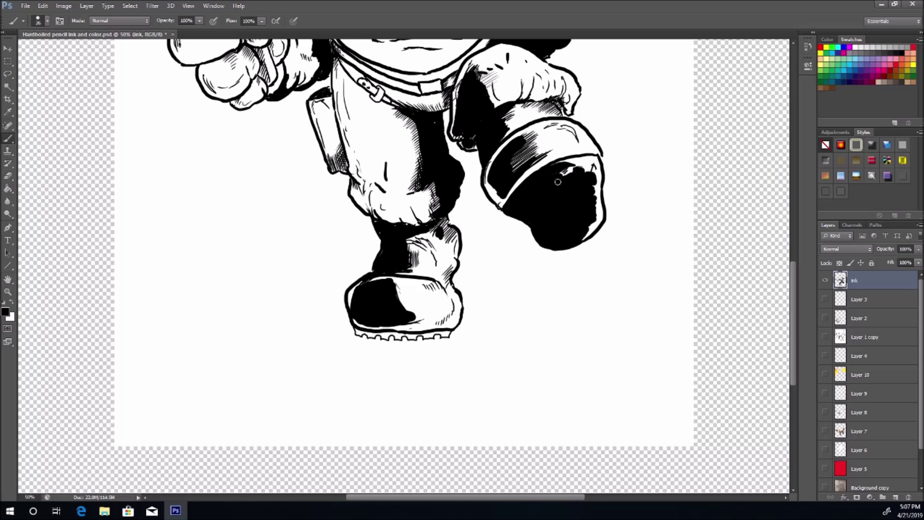
# - Reduce the brush size and shape tread notches along the curved upper edge of the raised boot's black sole
pyautogui.rightClick(615, 147)
pyautogui.moveTo(636, 172); pyautogui.dragTo(628, 172)
pyautogui.click(588, 167)
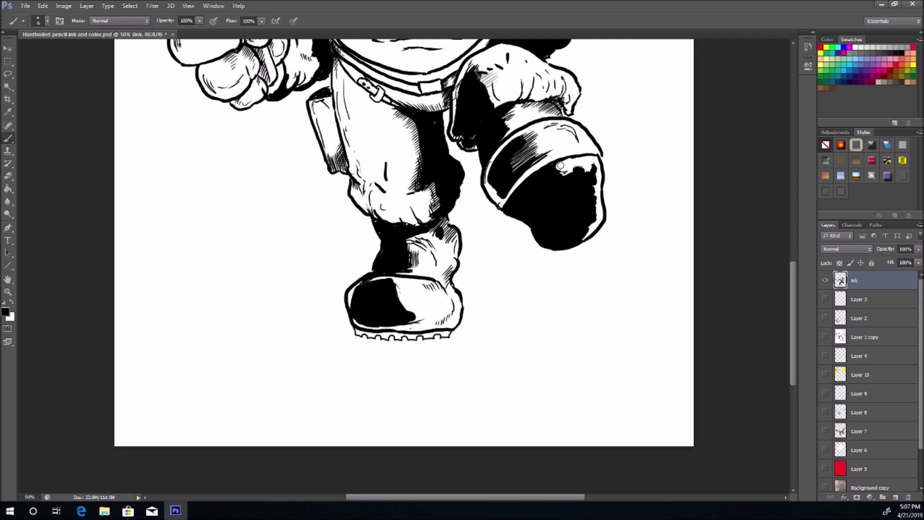
pyautogui.moveTo(535, 178); pyautogui.dragTo(516, 197)
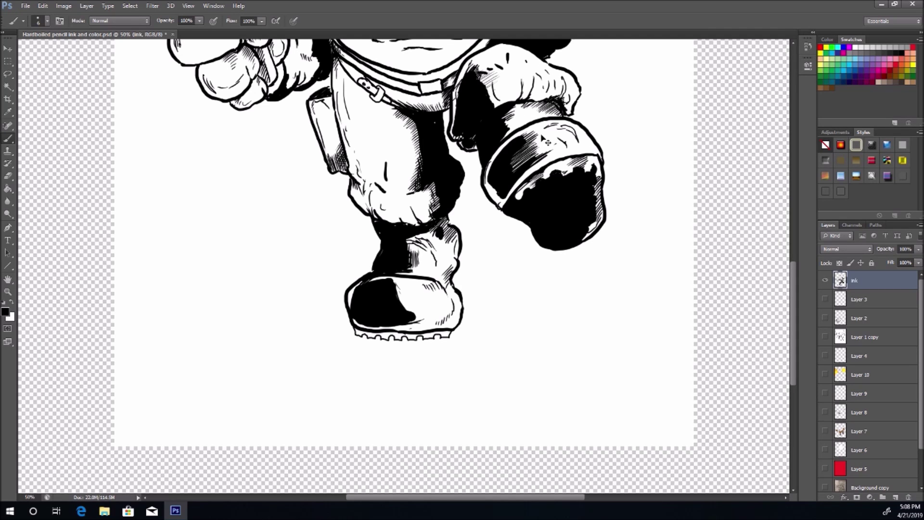
# - Ink radiating speed lines and jagged spikes in the burst beside the fist on the canvas's left side
pyautogui.hotkey('ctrl', '-')
pyautogui.moveTo(795, 259); pyautogui.dragTo(794, 254)
pyautogui.scroll(3, 794, 250)
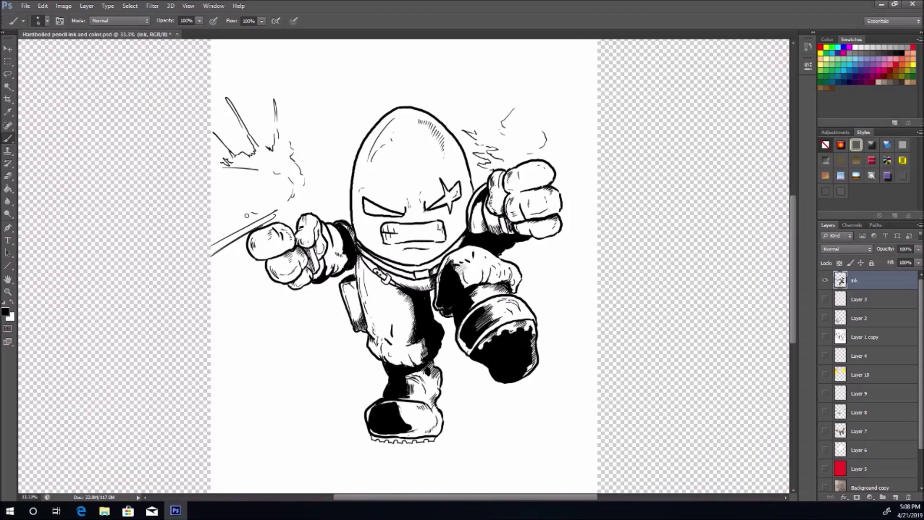
pyautogui.moveTo(211, 178); pyautogui.dragTo(246, 175)
pyautogui.moveTo(227, 188); pyautogui.dragTo(255, 182)
pyautogui.moveTo(221, 196)
pyautogui.mouseDown()
pyautogui.moveTo(272, 192)
pyautogui.moveTo(250, 202)
pyautogui.moveTo(282, 190)
pyautogui.mouseUp()
pyautogui.moveTo(224, 226)
pyautogui.mouseDown()
pyautogui.moveTo(322, 180)
pyautogui.moveTo(306, 199)
pyautogui.moveTo(335, 204)
pyautogui.mouseUp()
pyautogui.moveTo(286, 126); pyautogui.dragTo(292, 79)
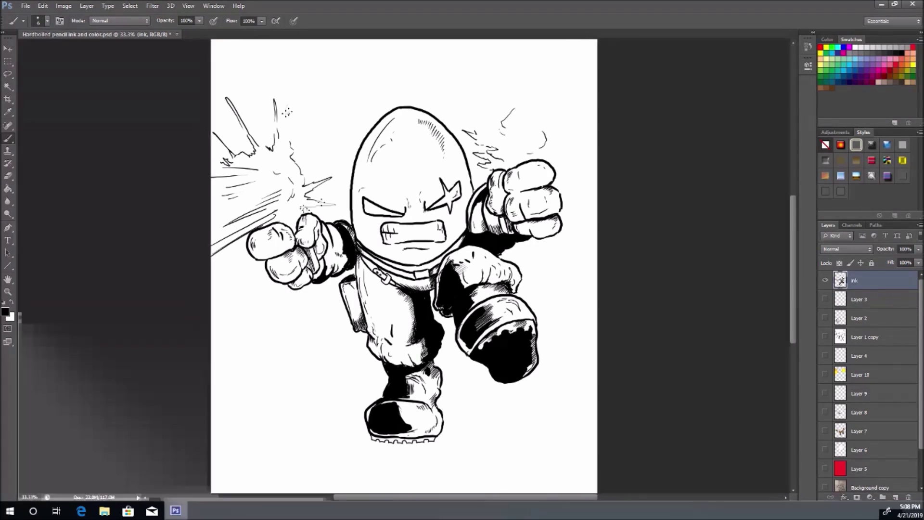
# - Ink long rays shooting outward from the burst behind the raised fist, with small jagged marks beside the knuckles
pyautogui.moveTo(529, 115); pyautogui.dragTo(582, 82)
pyautogui.moveTo(547, 159)
pyautogui.mouseDown()
pyautogui.moveTo(597, 156)
pyautogui.moveTo(518, 158)
pyautogui.mouseUp()
pyautogui.moveTo(510, 136); pyautogui.dragTo(568, 103)
pyautogui.moveTo(577, 113); pyautogui.dragTo(529, 134)
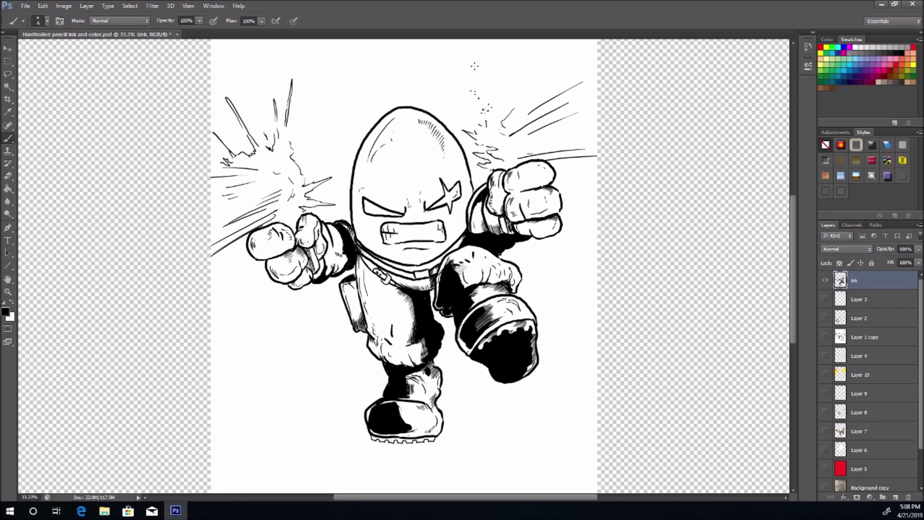
pyautogui.moveTo(587, 166); pyautogui.dragTo(578, 179)
pyautogui.moveTo(560, 183); pyautogui.dragTo(566, 188)
# - Ink jagged spikes along the upper edge of the burst above the raised fist
pyautogui.moveTo(485, 90); pyautogui.dragTo(489, 103)
pyautogui.moveTo(504, 100); pyautogui.dragTo(515, 75)
pyautogui.moveTo(514, 75)
pyautogui.mouseDown()
pyautogui.moveTo(511, 98)
pyautogui.moveTo(540, 76)
pyautogui.mouseUp()
pyautogui.moveTo(539, 76)
pyautogui.mouseDown()
pyautogui.moveTo(534, 88)
pyautogui.moveTo(544, 96)
pyautogui.mouseUp()
pyautogui.moveTo(467, 99); pyautogui.dragTo(481, 115)
# - Create a new layer, switch to white and draw highlight hatching over the black shadows on the legs and standing boot
pyautogui.hotkey('ctrl', 'shift', 'alt', 'n')
pyautogui.press('x')
pyautogui.moveTo(447, 272); pyautogui.dragTo(460, 293)
pyautogui.moveTo(425, 301); pyautogui.dragTo(428, 337)
pyautogui.moveTo(405, 378); pyautogui.dragTo(400, 395)
pyautogui.moveTo(396, 406); pyautogui.dragTo(406, 422)
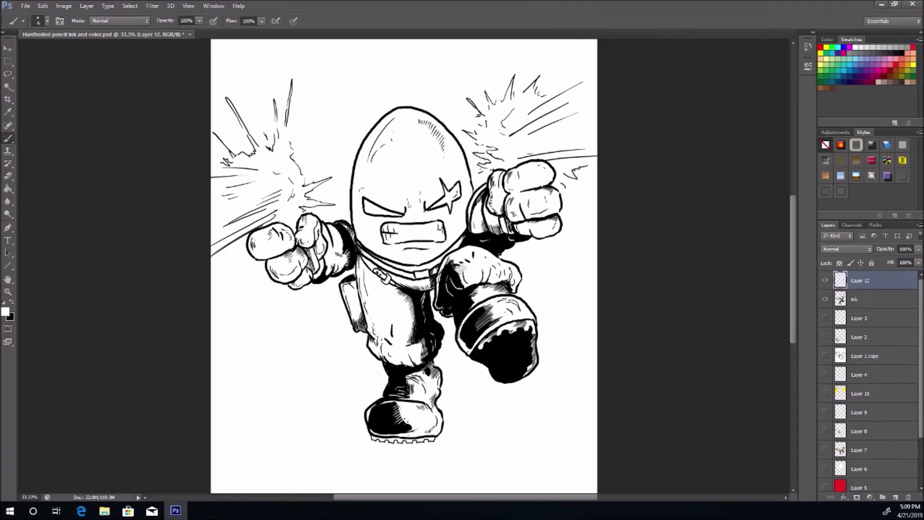
# - Add white hatching lines across the black sole of the raised boot
pyautogui.moveTo(483, 357)
pyautogui.mouseDown()
pyautogui.moveTo(490, 363)
pyautogui.moveTo(532, 343)
pyautogui.mouseUp()
pyautogui.moveTo(517, 354); pyautogui.dragTo(531, 352)
pyautogui.moveTo(514, 364); pyautogui.dragTo(531, 356)
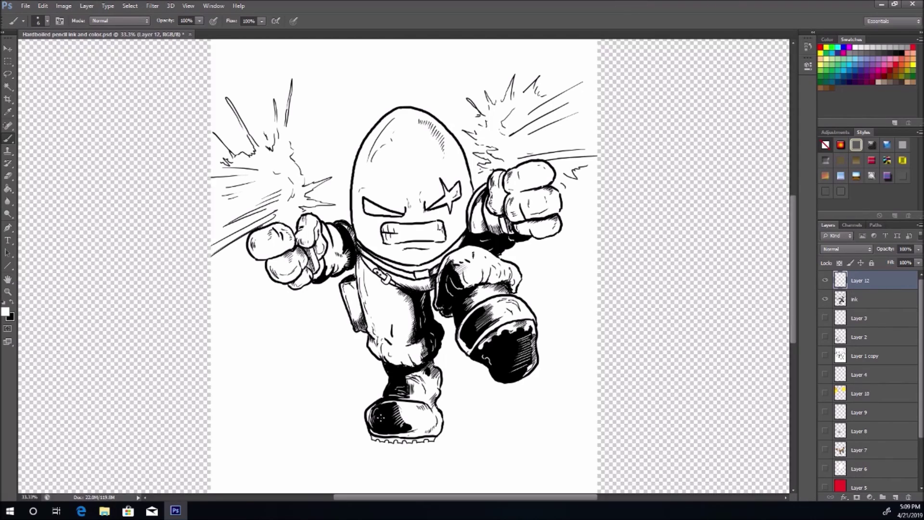
# - Make the ink layer active and swap the brush colour back to black
pyautogui.hotkey('ctrl', '-')
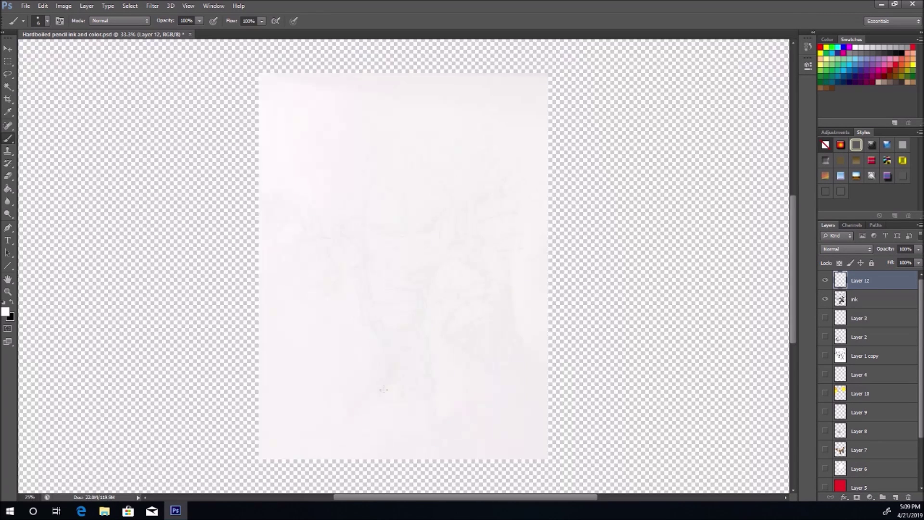
pyautogui.click(868, 299)
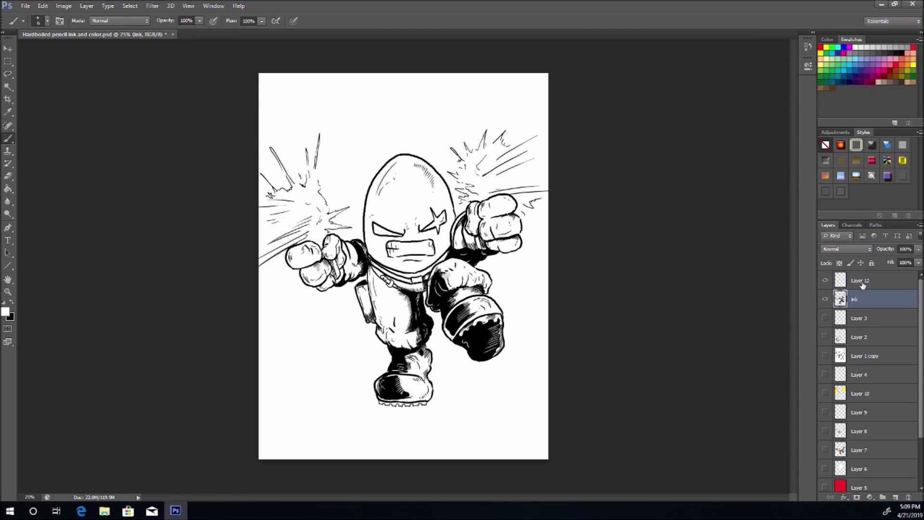
pyautogui.press('x')
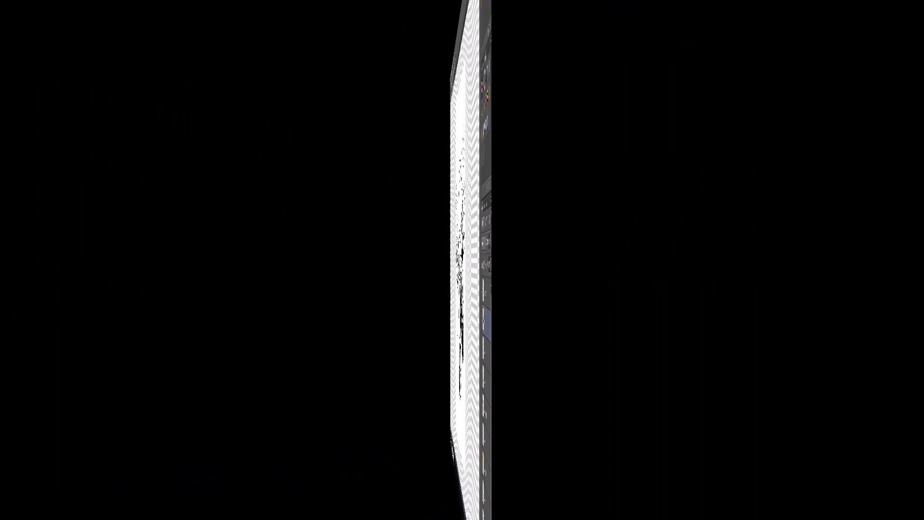